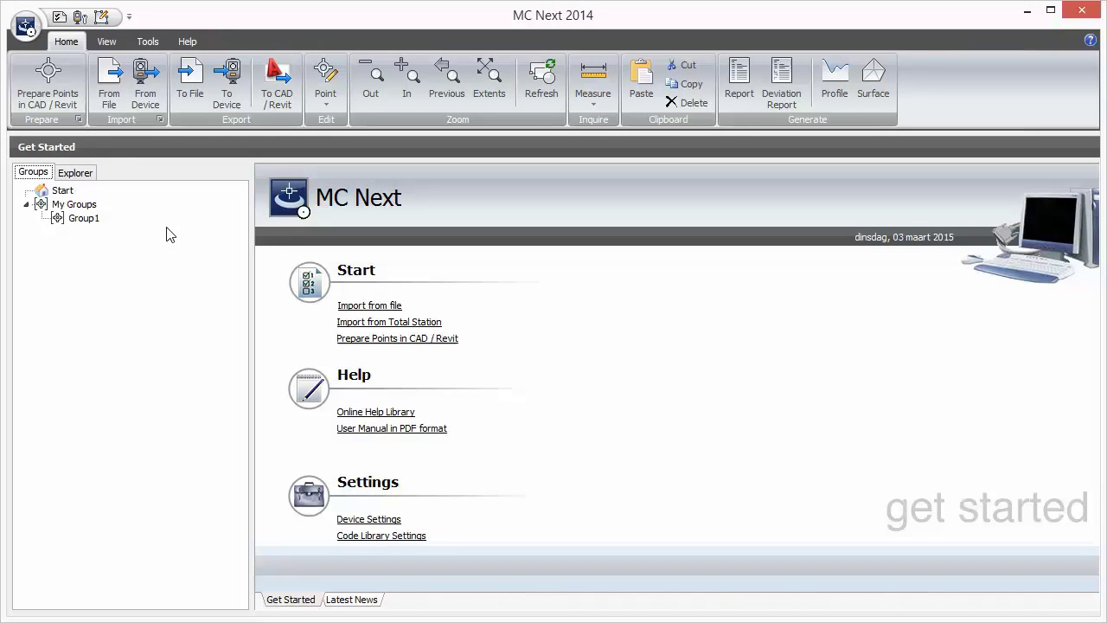
Step: Open the points of MC Next 2014 Volume Example.csv from the project files
click(62, 175)
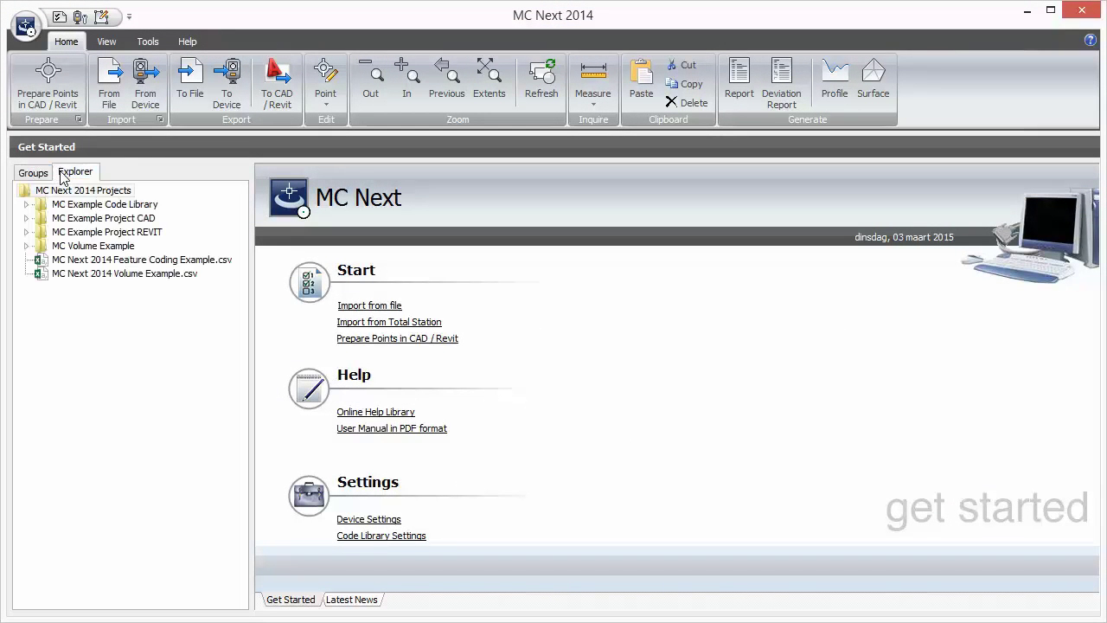
click(102, 274)
right_click(102, 275)
click(109, 286)
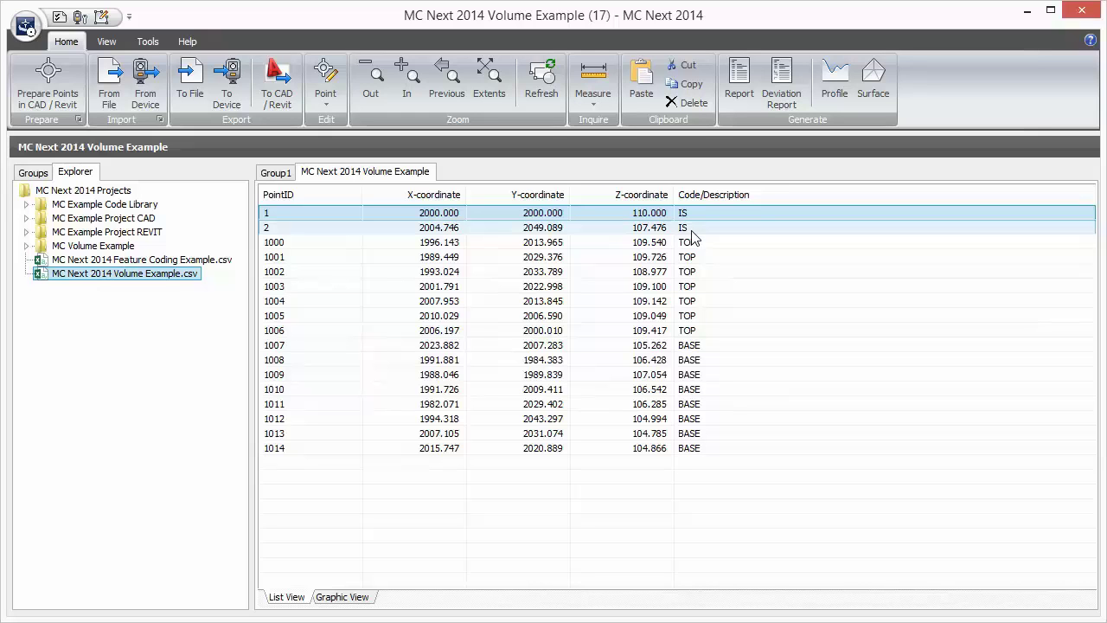
Step: Start a surface volume calculation above and below a level, using all points of the MC Next 2014 Volume Example group
click(882, 82)
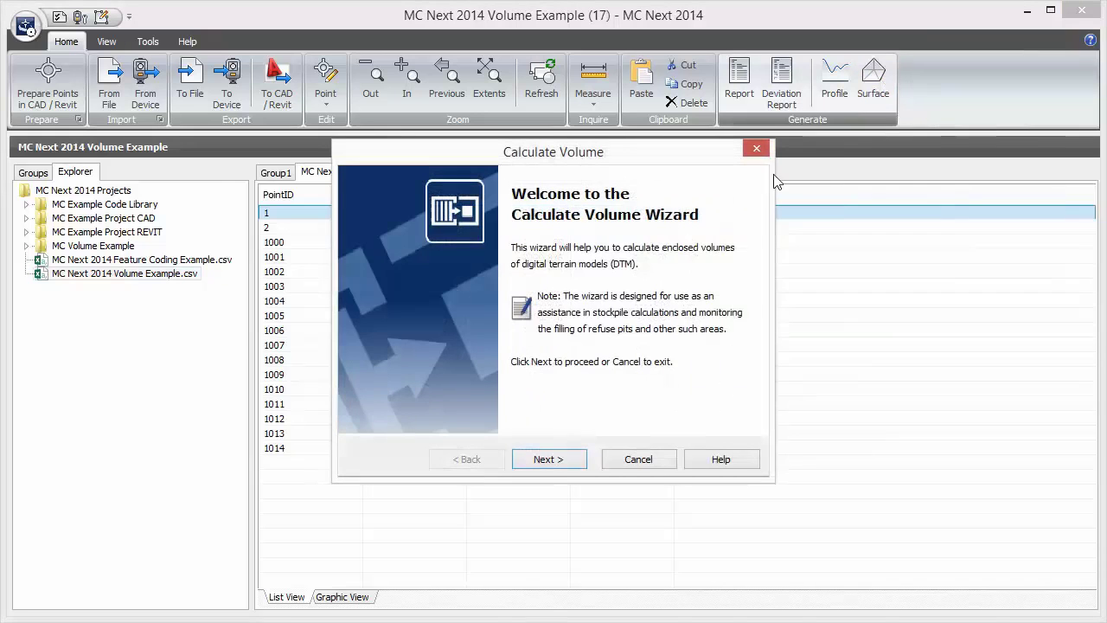
click(549, 459)
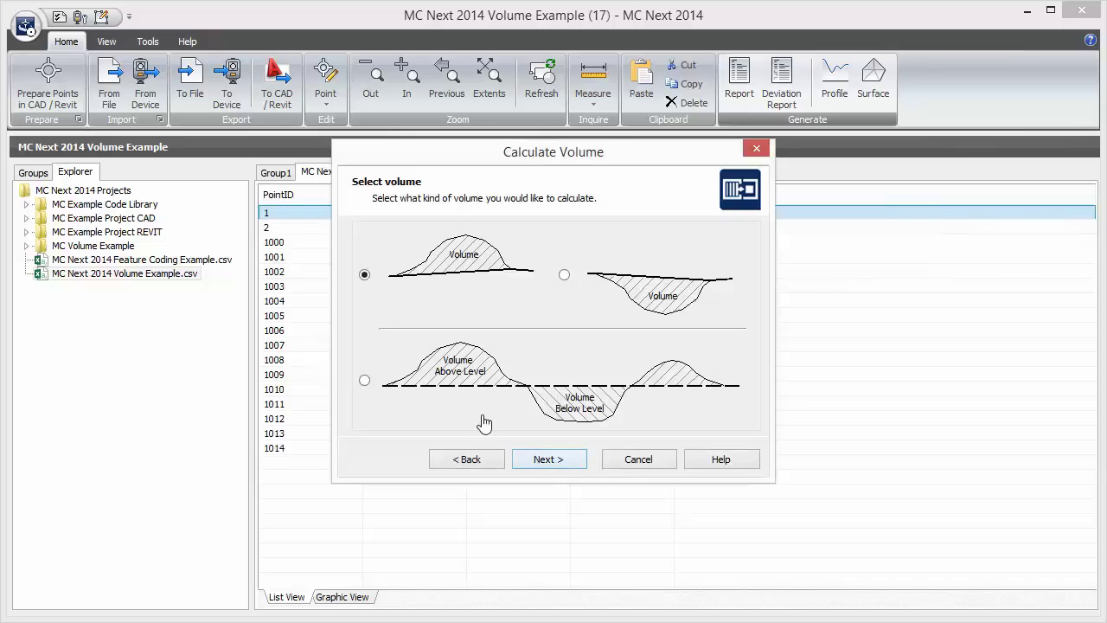
click(445, 383)
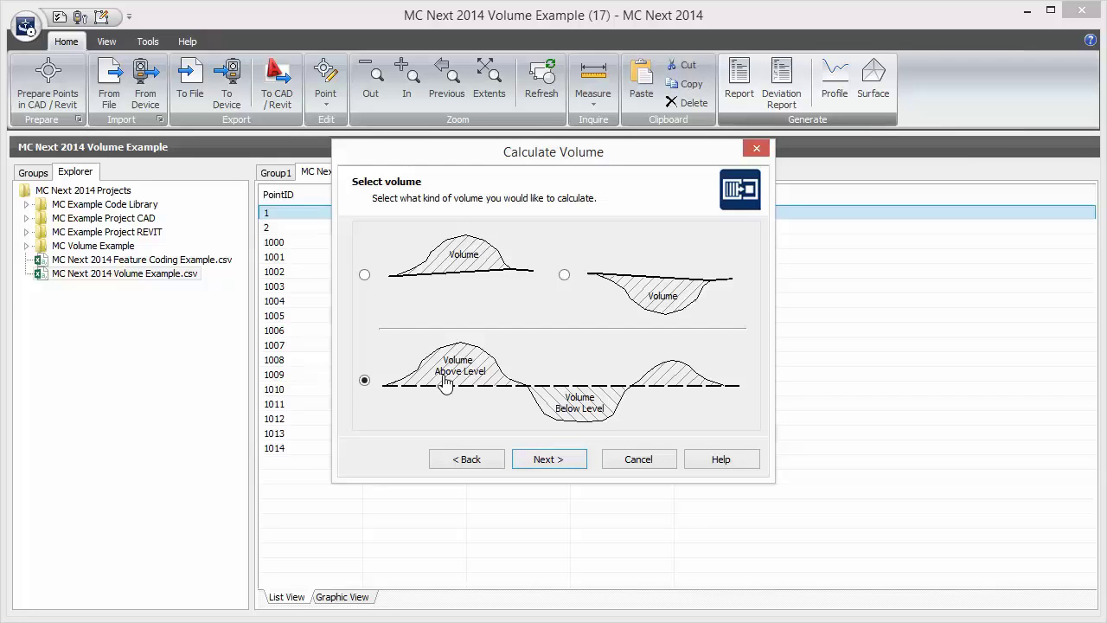
click(542, 465)
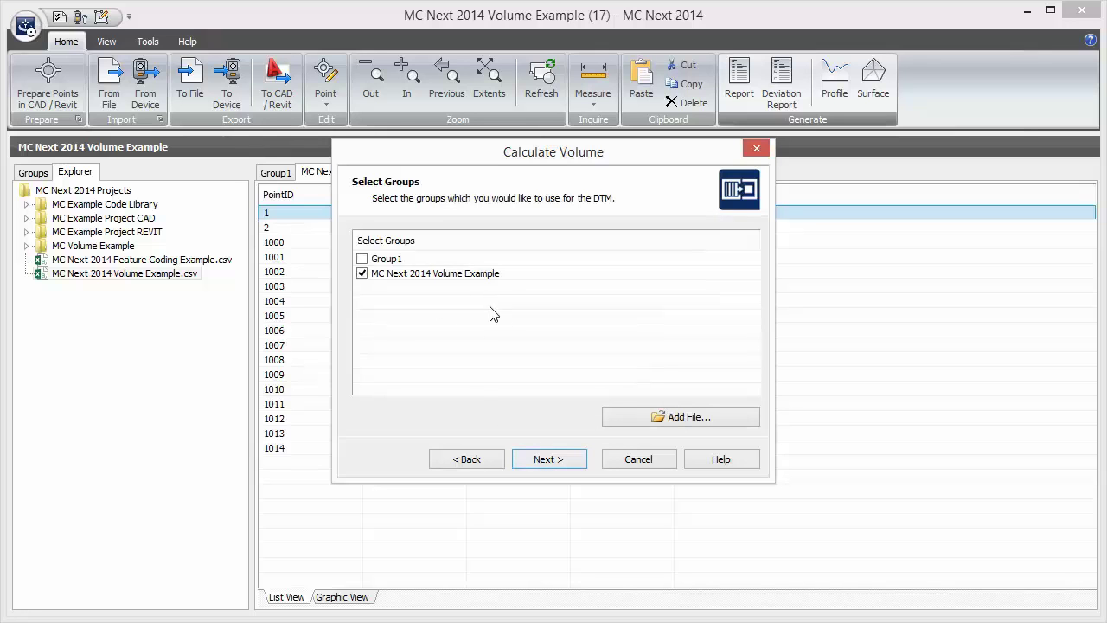
click(548, 462)
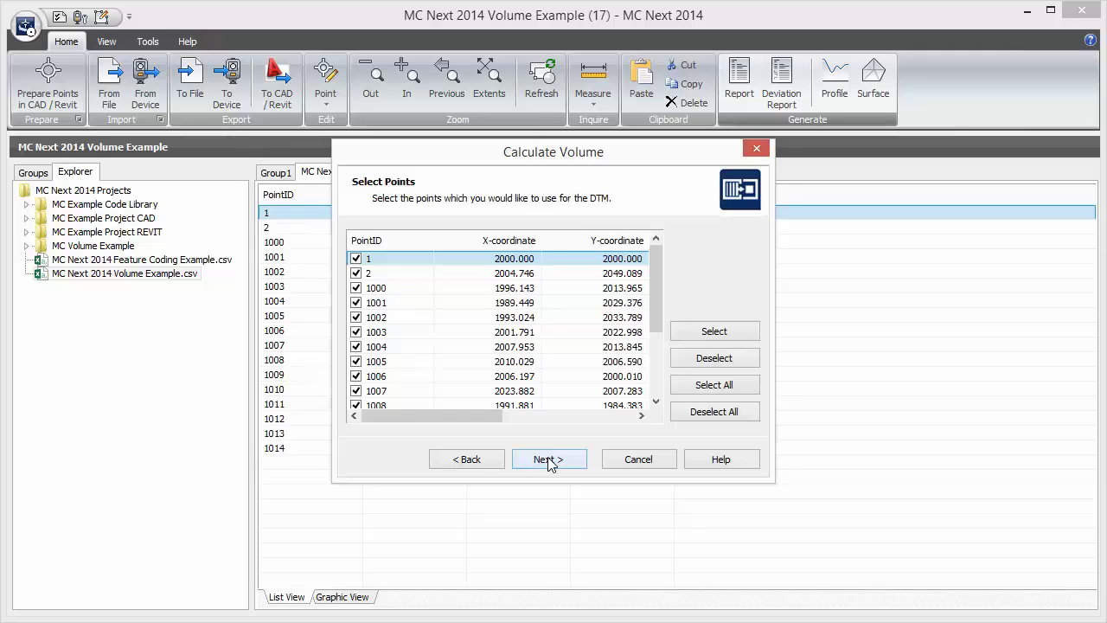
click(549, 461)
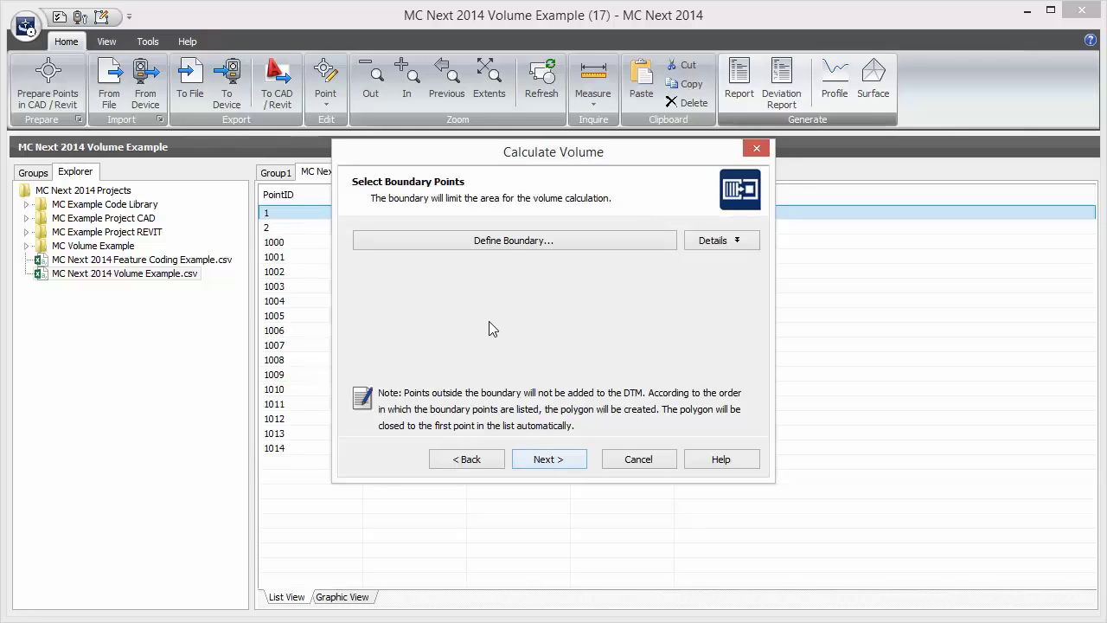
Step: Define the boundary from all points coded BASE, 1007 to 1014, and display it graphically
click(513, 245)
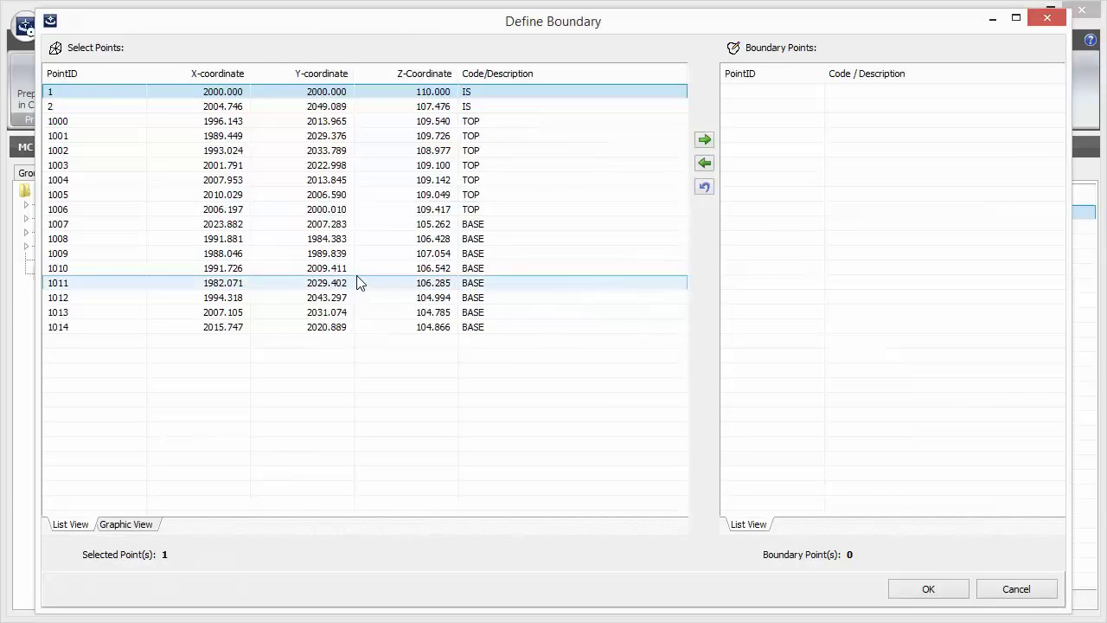
click(128, 526)
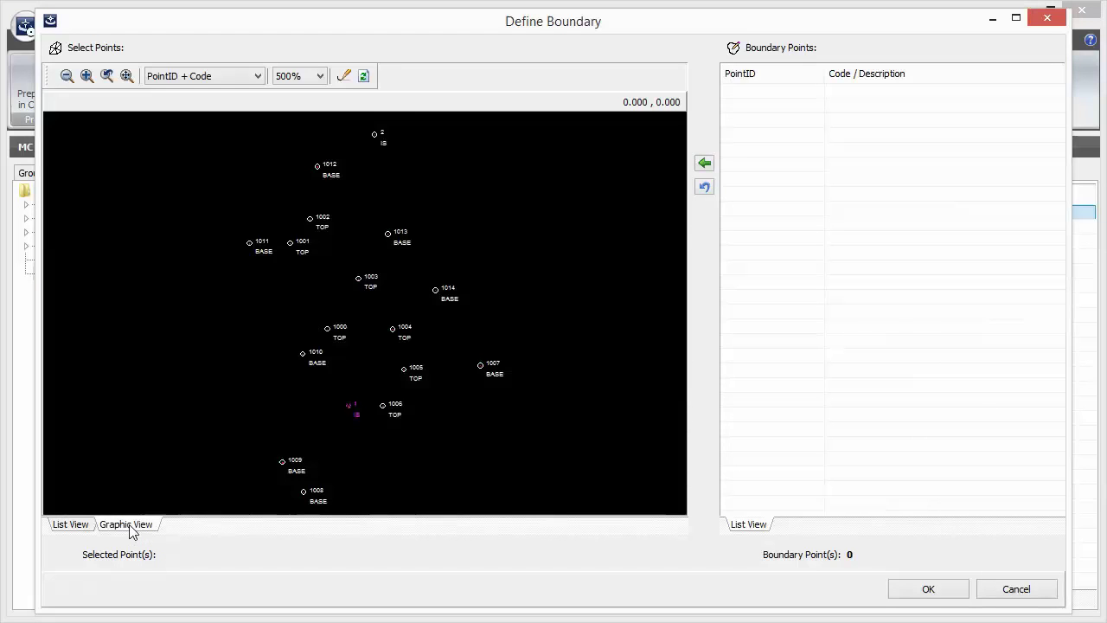
click(73, 526)
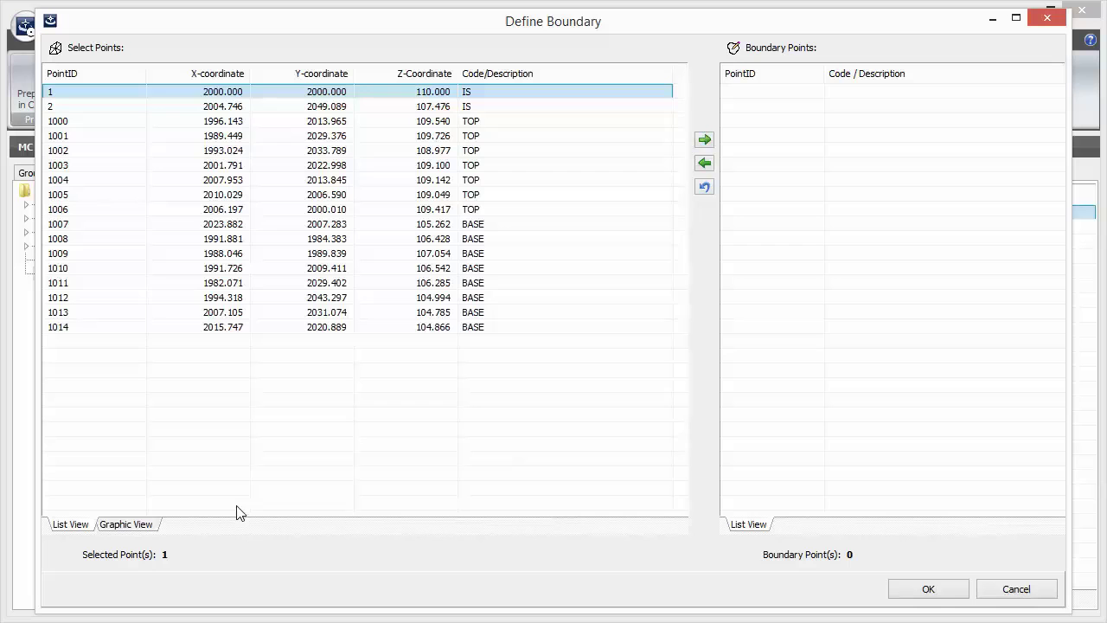
right_click(470, 229)
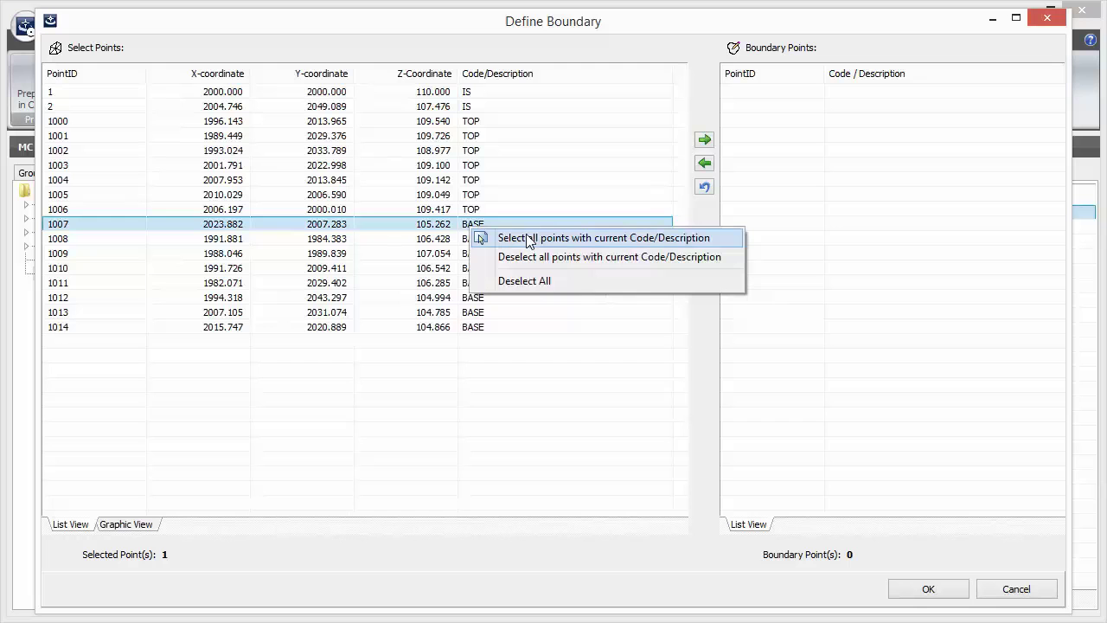
click(568, 238)
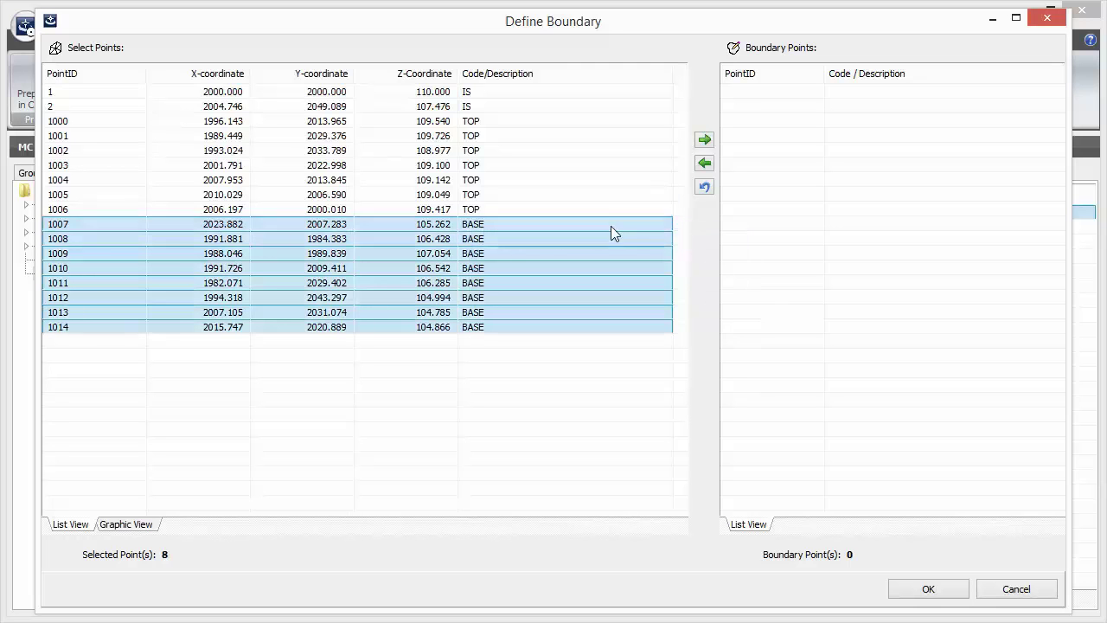
click(704, 140)
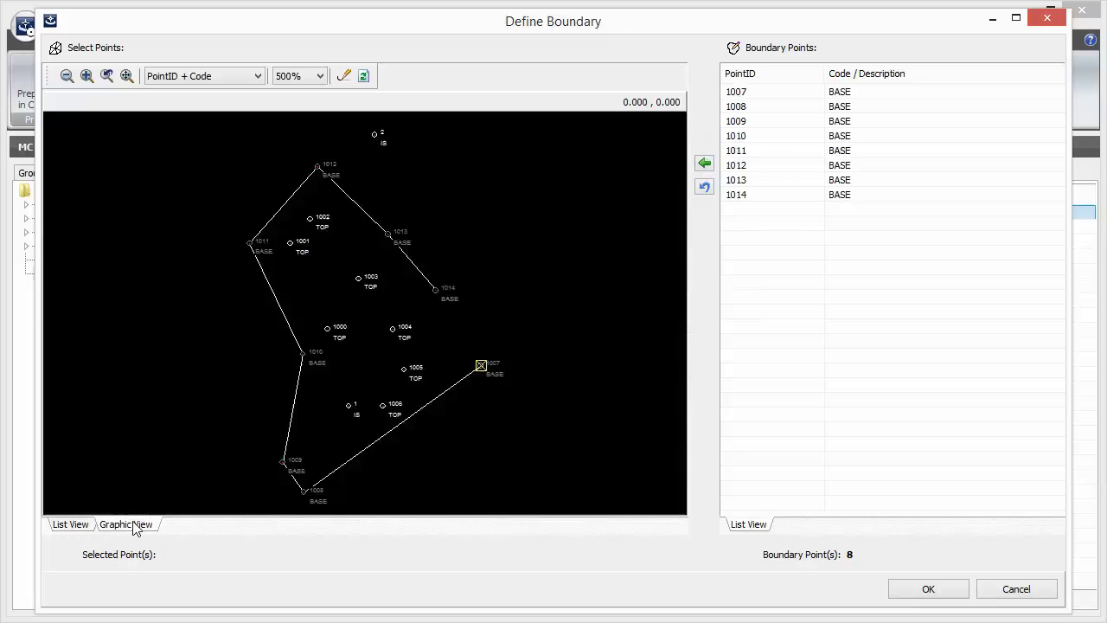
click(138, 525)
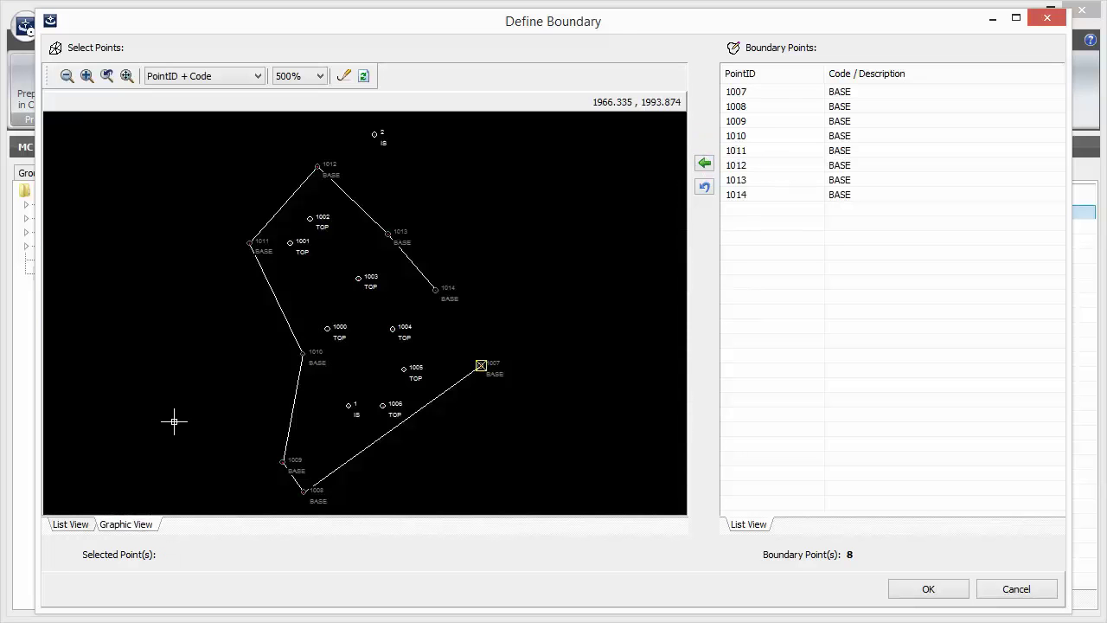
Step: Undo the last two boundary points, 1014 and 1013, and add them again from the graphic view
click(705, 188)
click(705, 187)
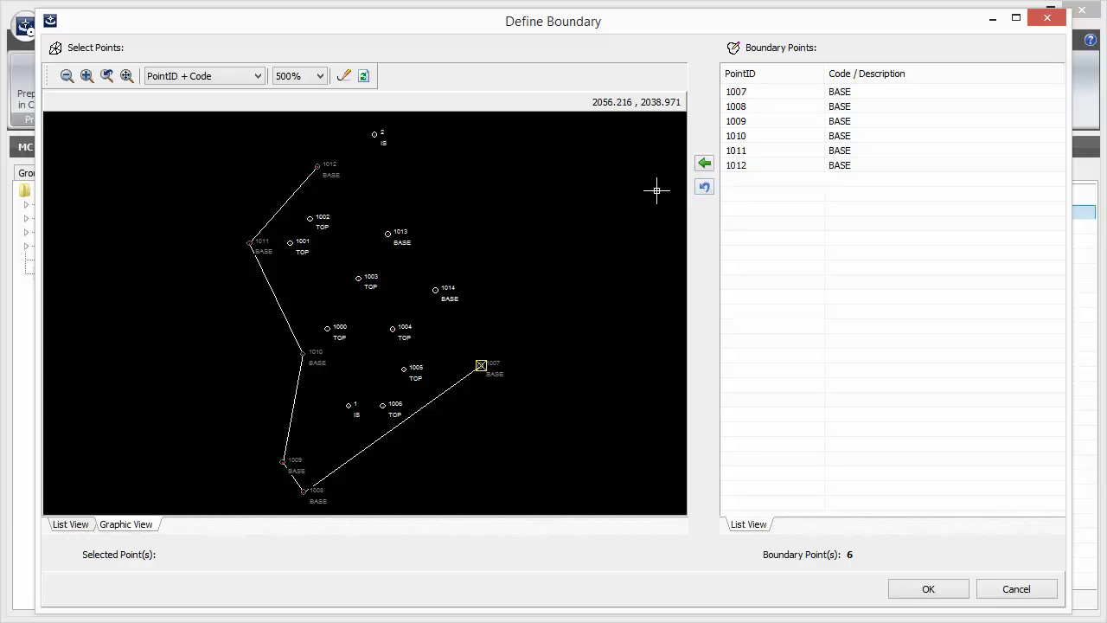
click(388, 234)
click(387, 233)
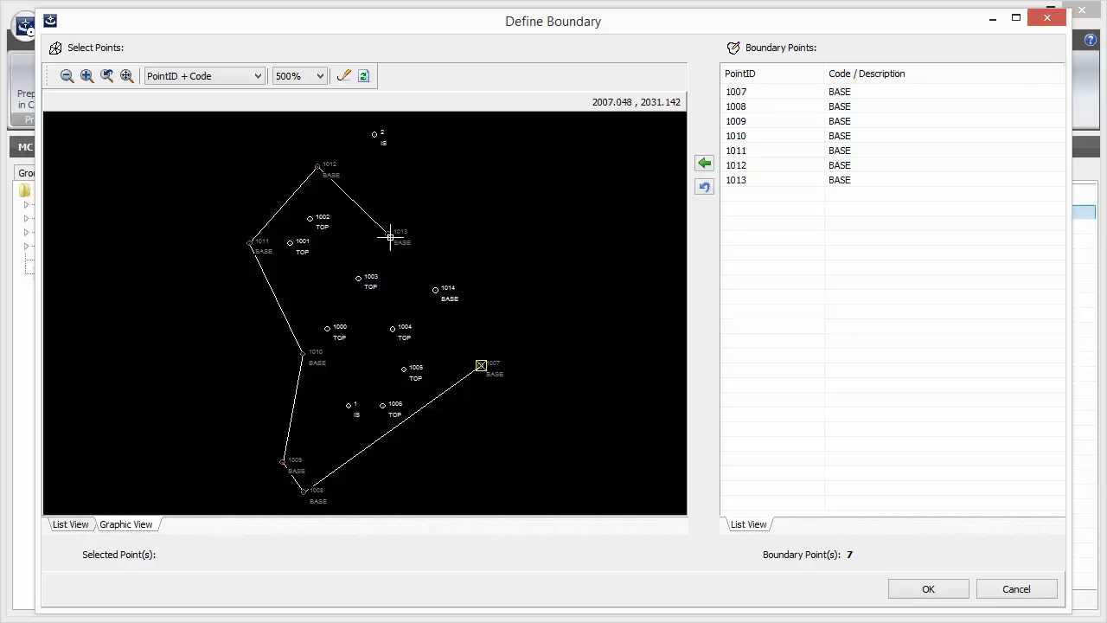
click(436, 289)
click(435, 290)
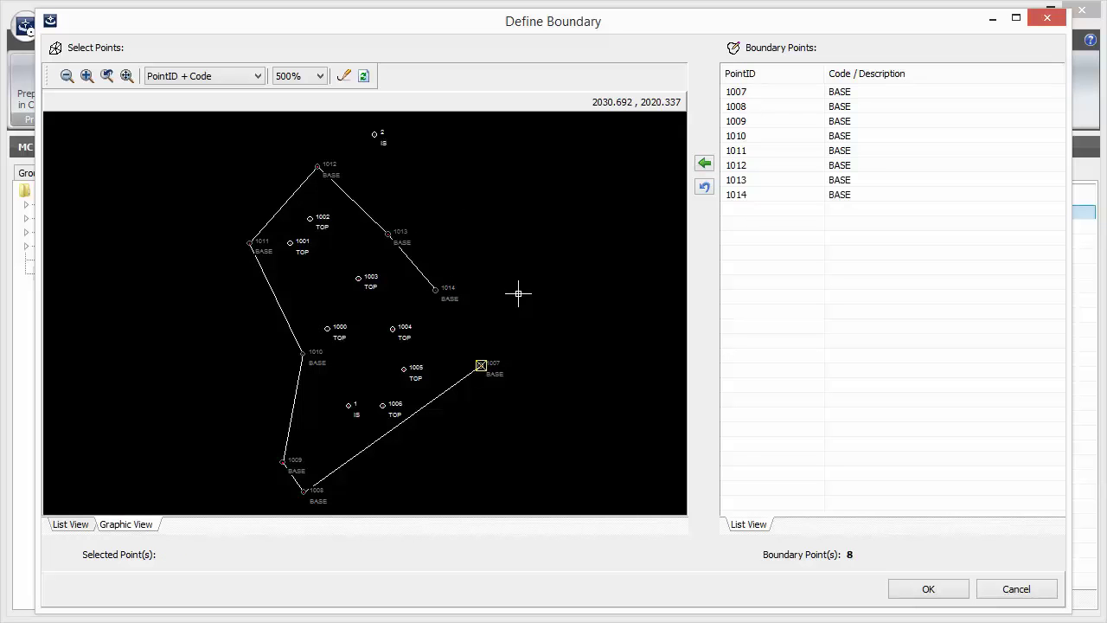
Step: Accept the boundary and start defining breaklines with the points shown graphically
click(904, 591)
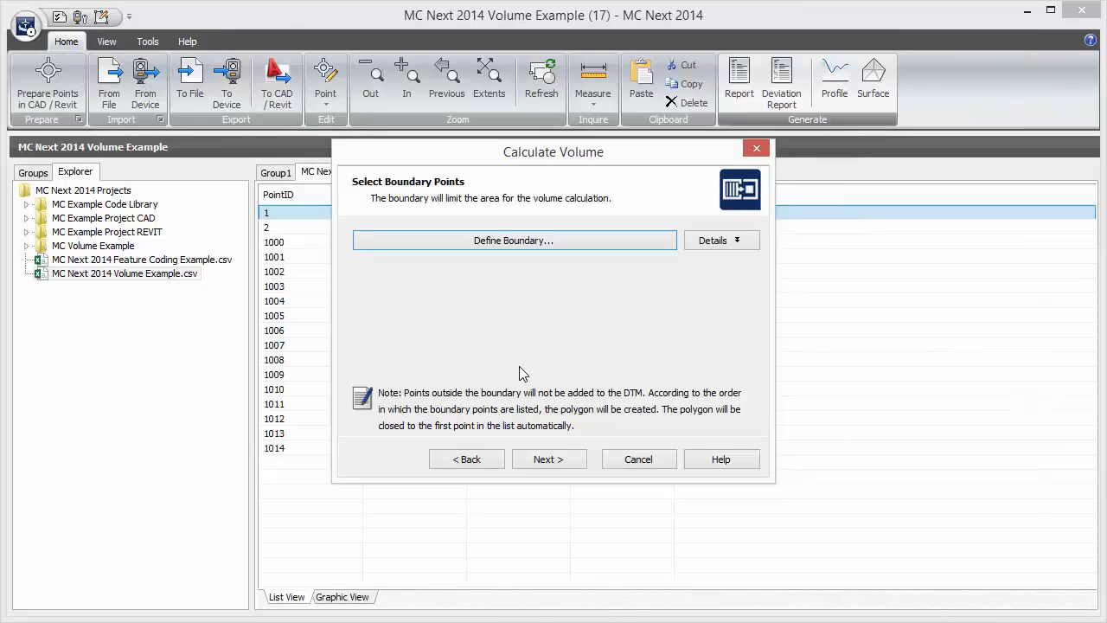
click(569, 463)
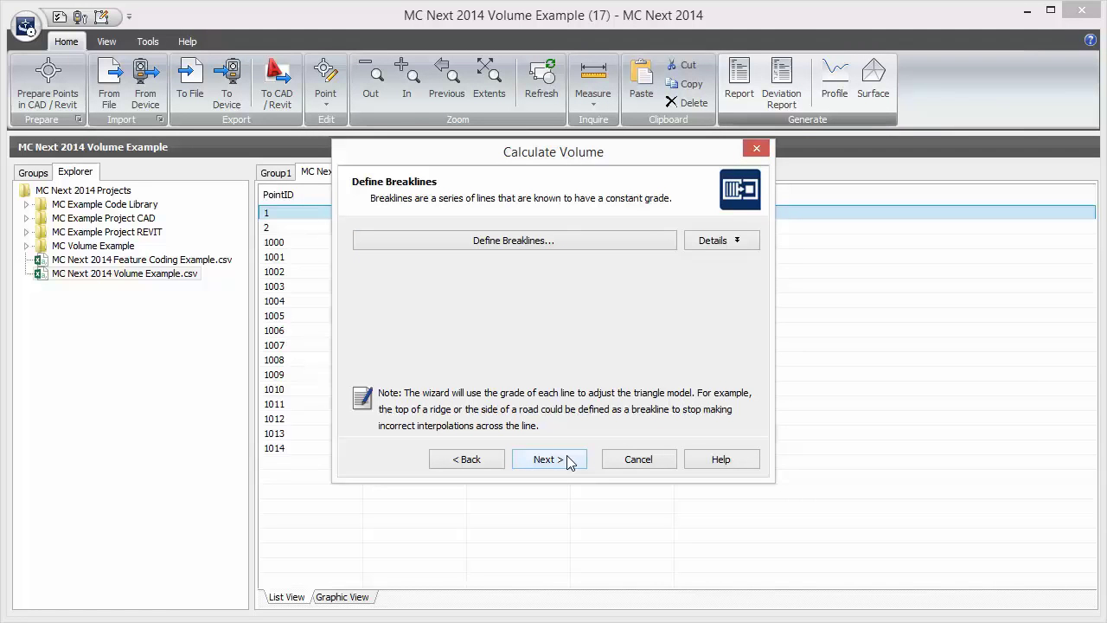
click(568, 243)
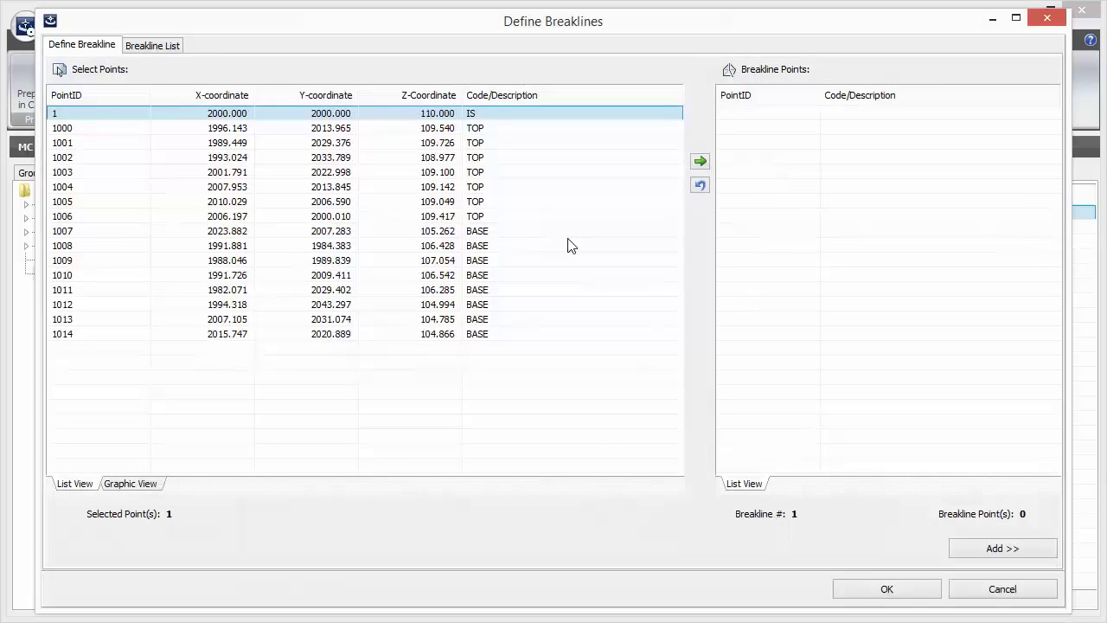
click(130, 484)
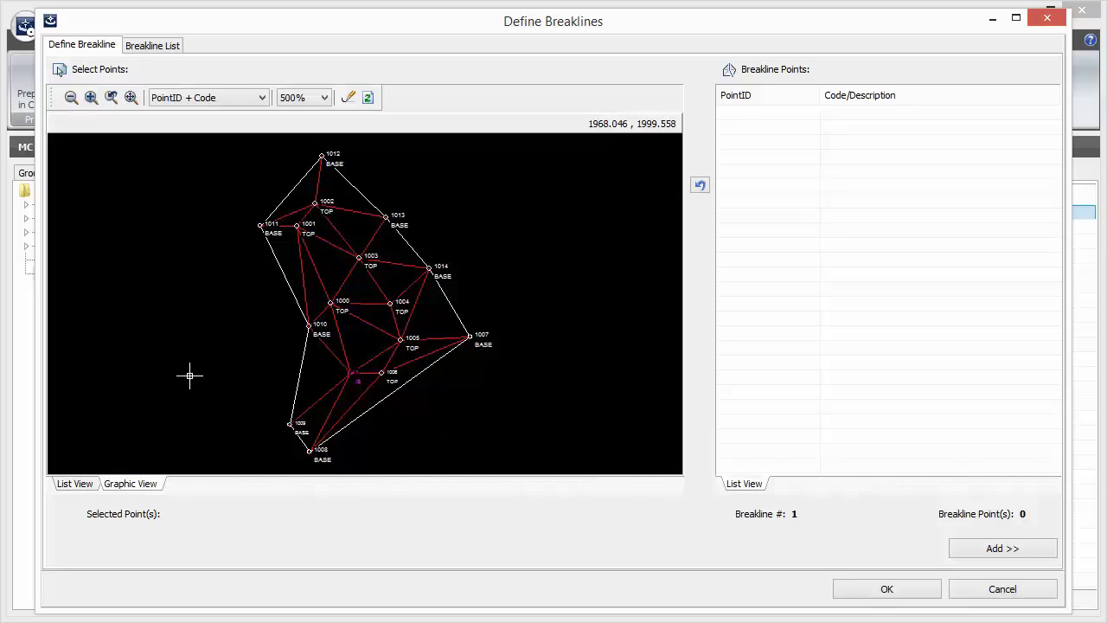
Step: Add a closed breakline through the TOP points 1000 to 1006 in order and back to 1000, and accept it
click(332, 302)
click(331, 302)
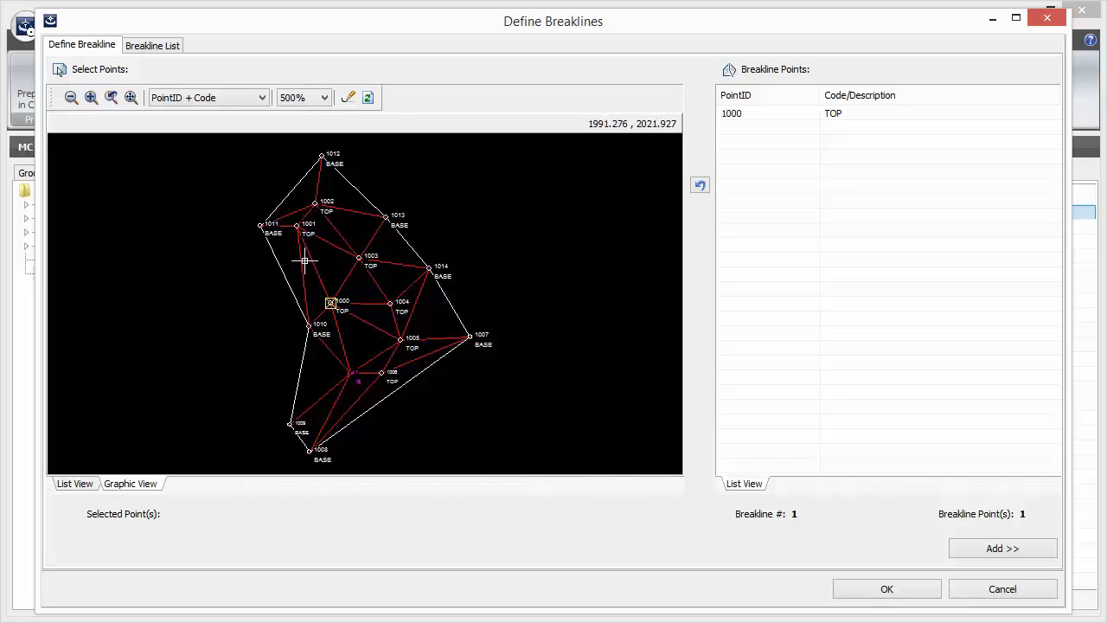
click(297, 226)
click(297, 225)
click(314, 204)
click(314, 205)
click(356, 257)
click(356, 257)
click(391, 303)
click(391, 303)
click(399, 341)
click(400, 341)
click(382, 373)
click(381, 373)
click(330, 302)
click(330, 302)
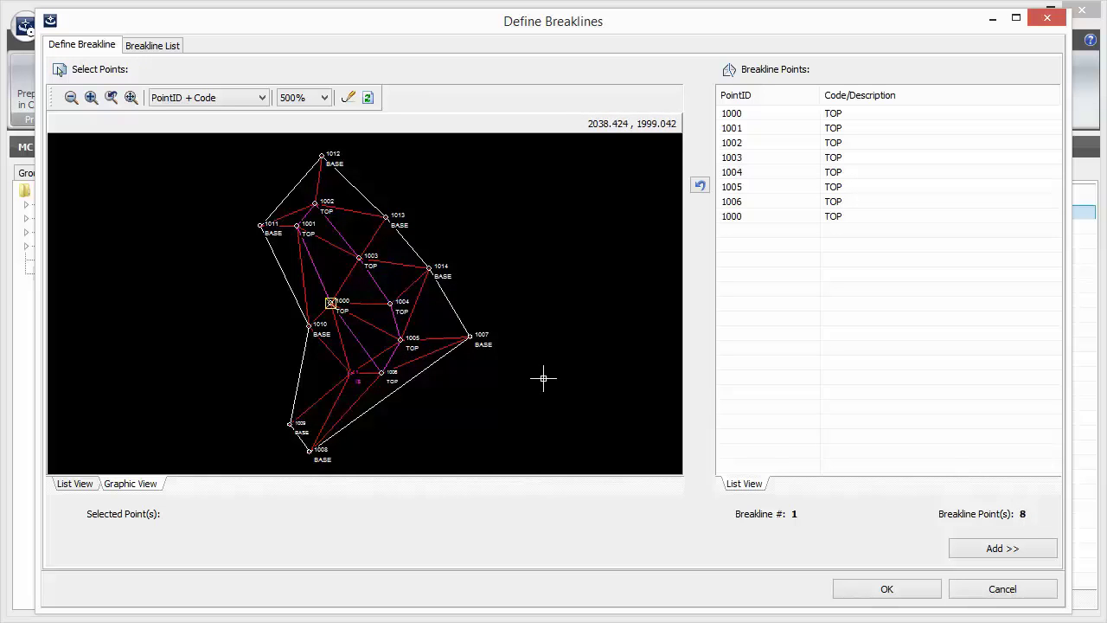
click(963, 554)
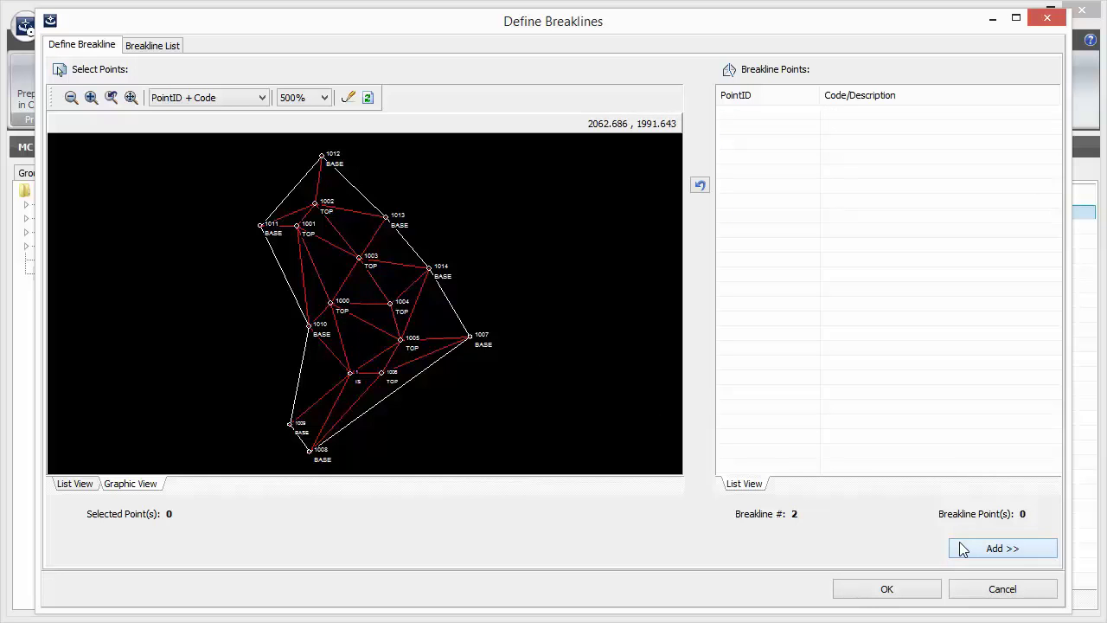
click(897, 593)
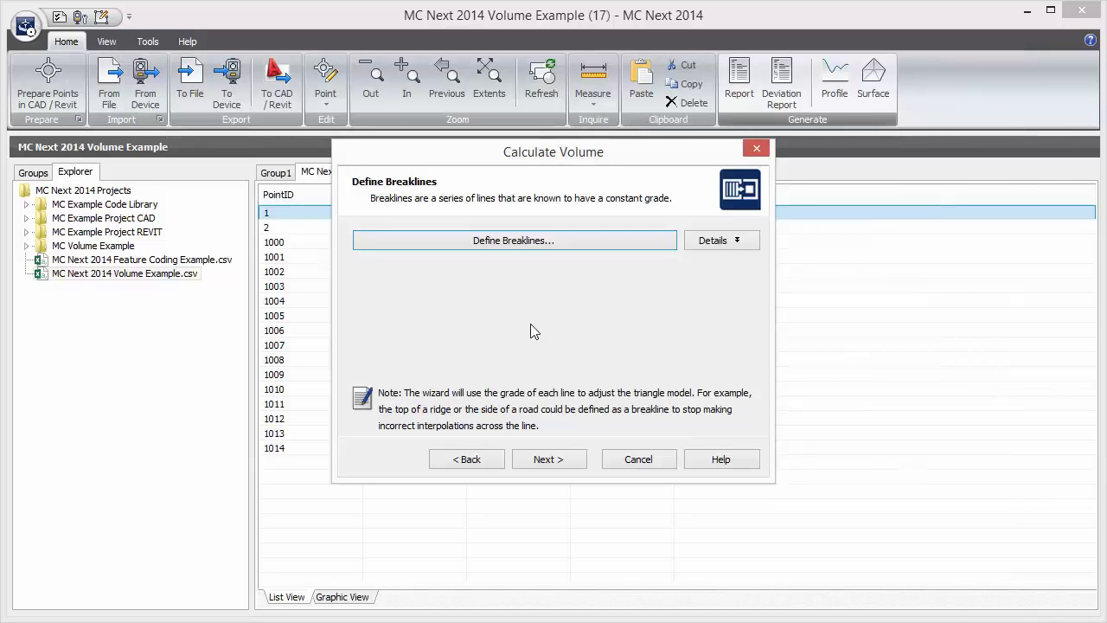
Step: Use a base level of 104.785 with an offset of 0.000 for the volume calculation
click(549, 461)
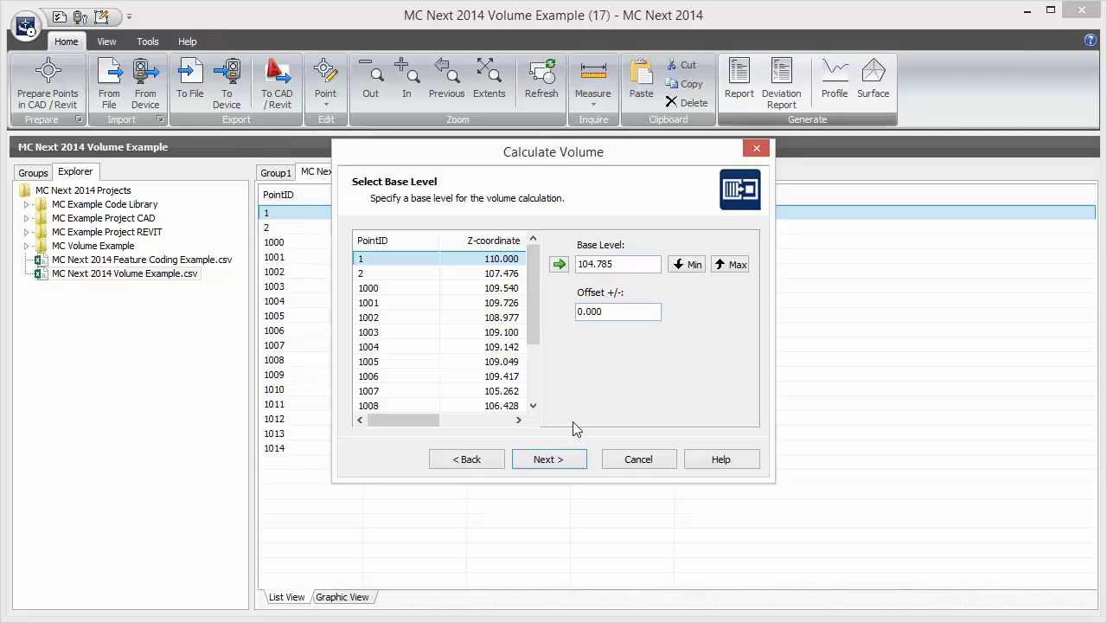
click(562, 461)
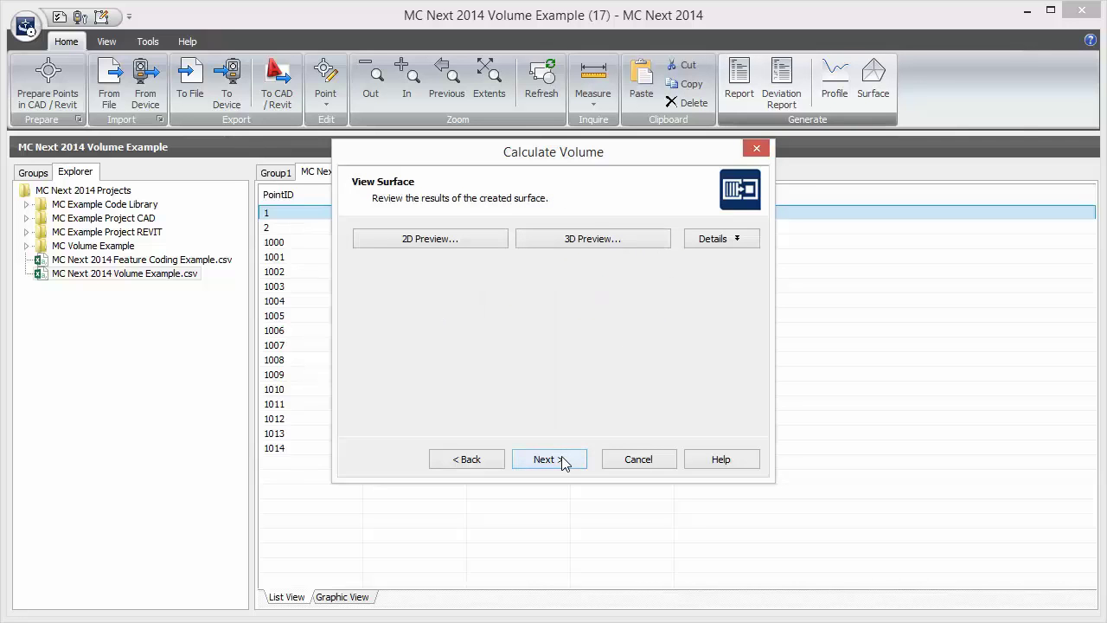
Step: Examine the created surface in the 3D preview by orbiting it and switching between bottom and top views, and close the preview
click(576, 243)
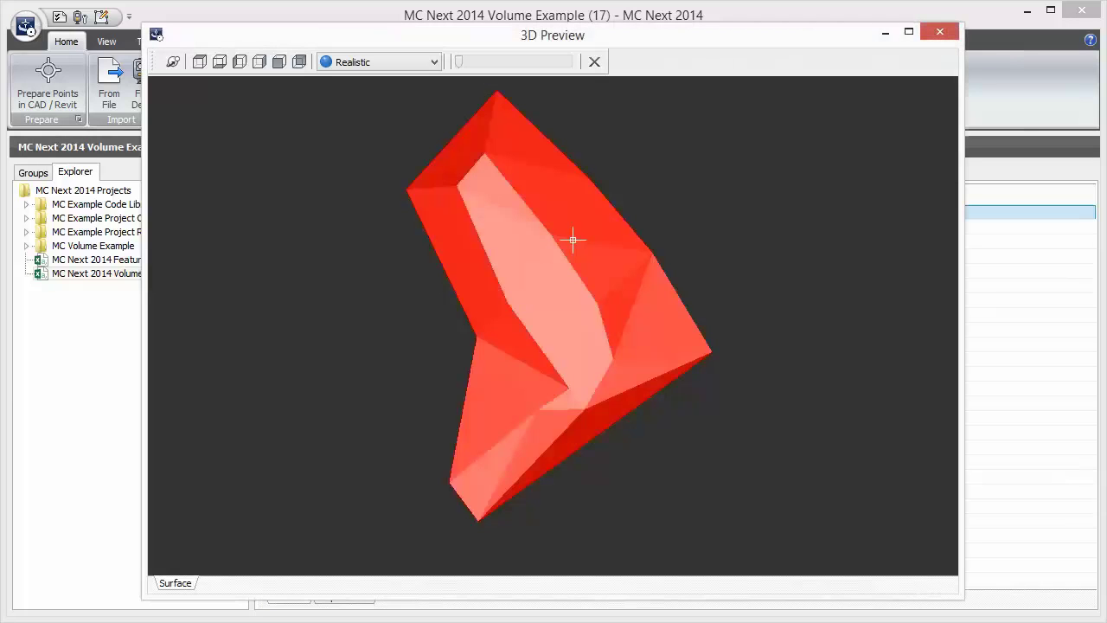
drag(398, 257, 667, 131)
drag(657, 262, 439, 343)
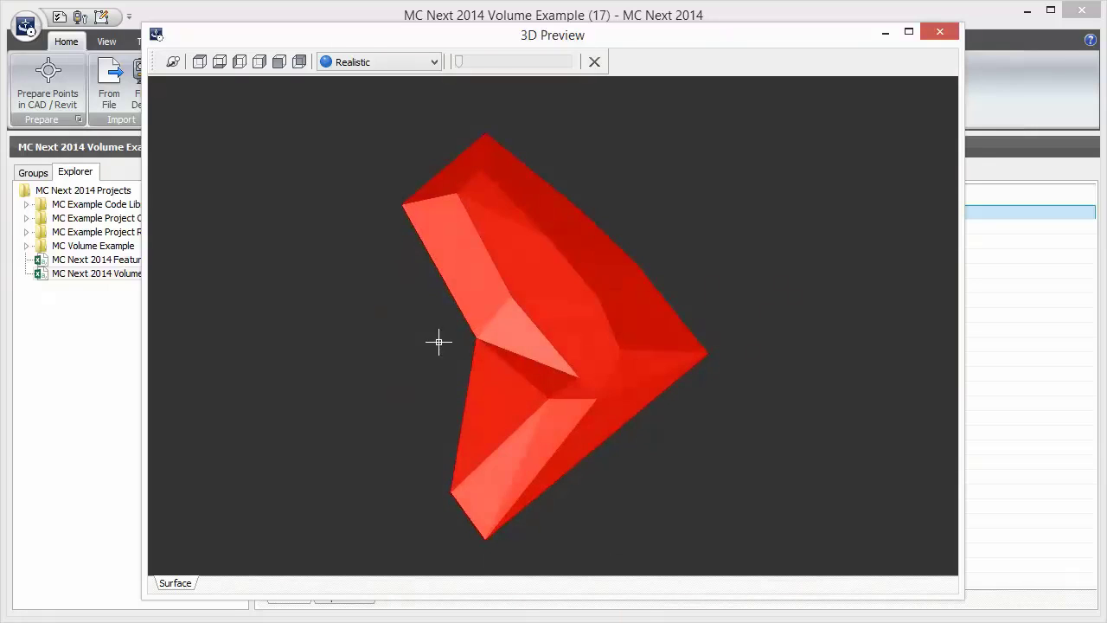
click(201, 62)
click(221, 63)
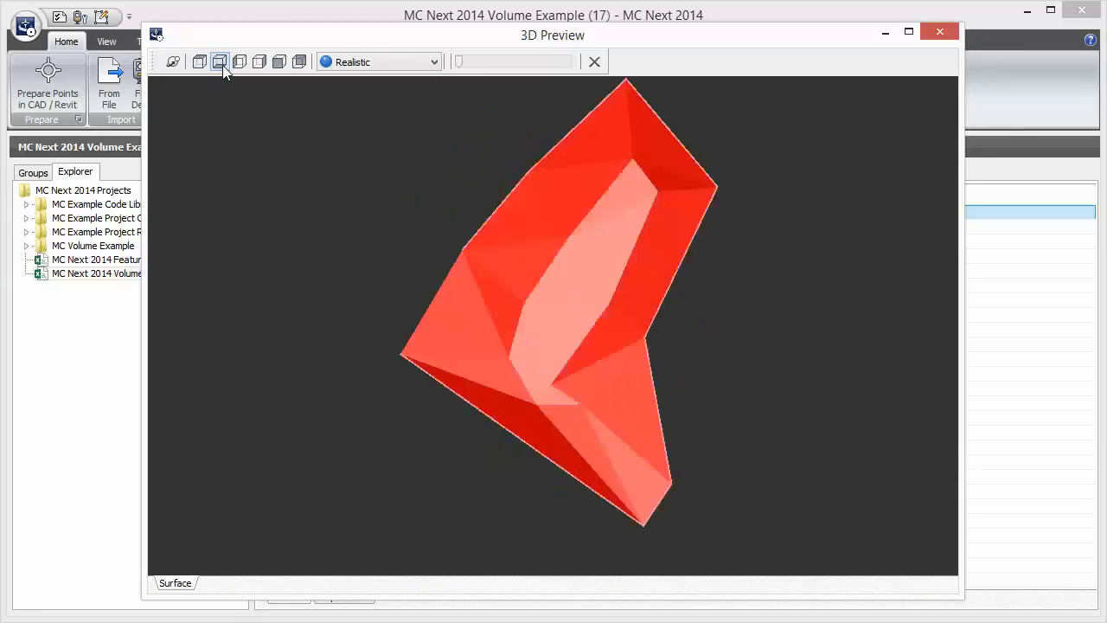
click(200, 62)
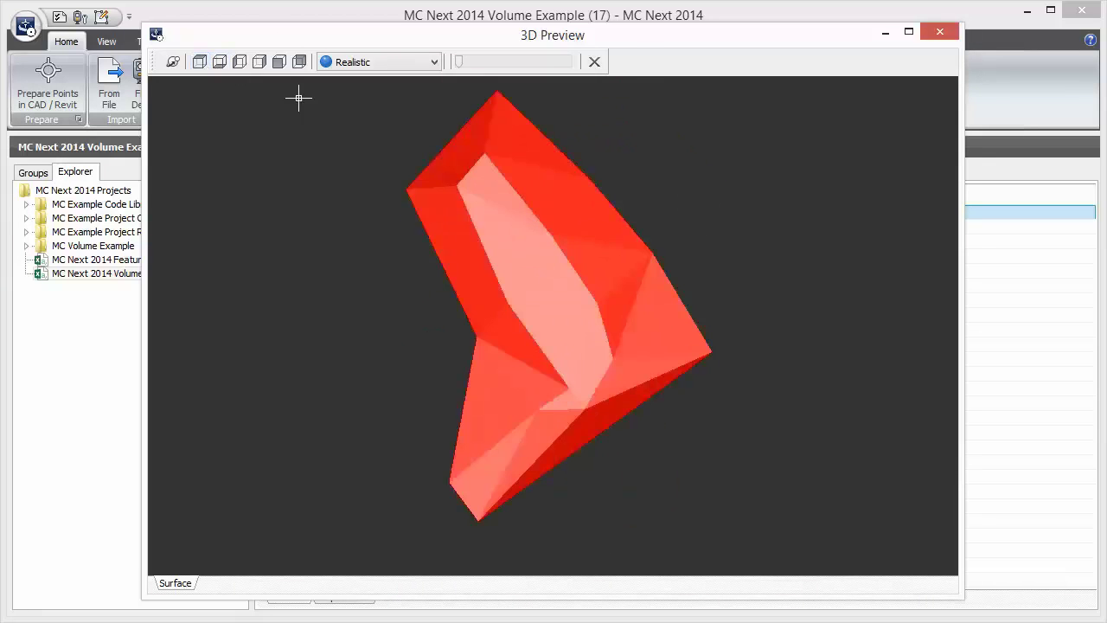
click(942, 33)
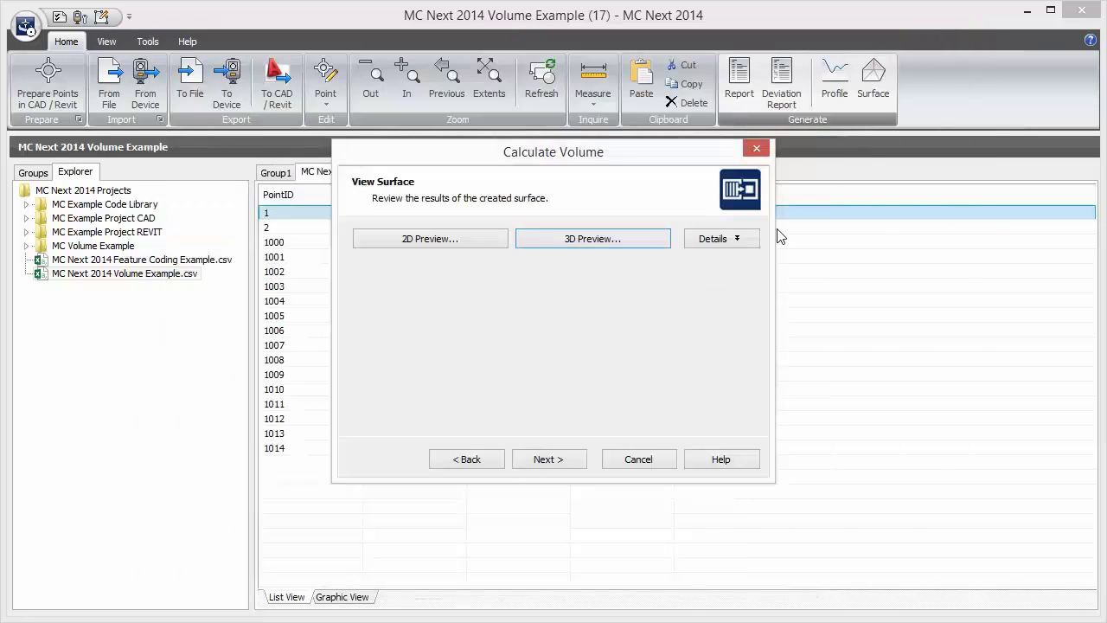
Step: Proceed from the surface review to the volume results
click(546, 460)
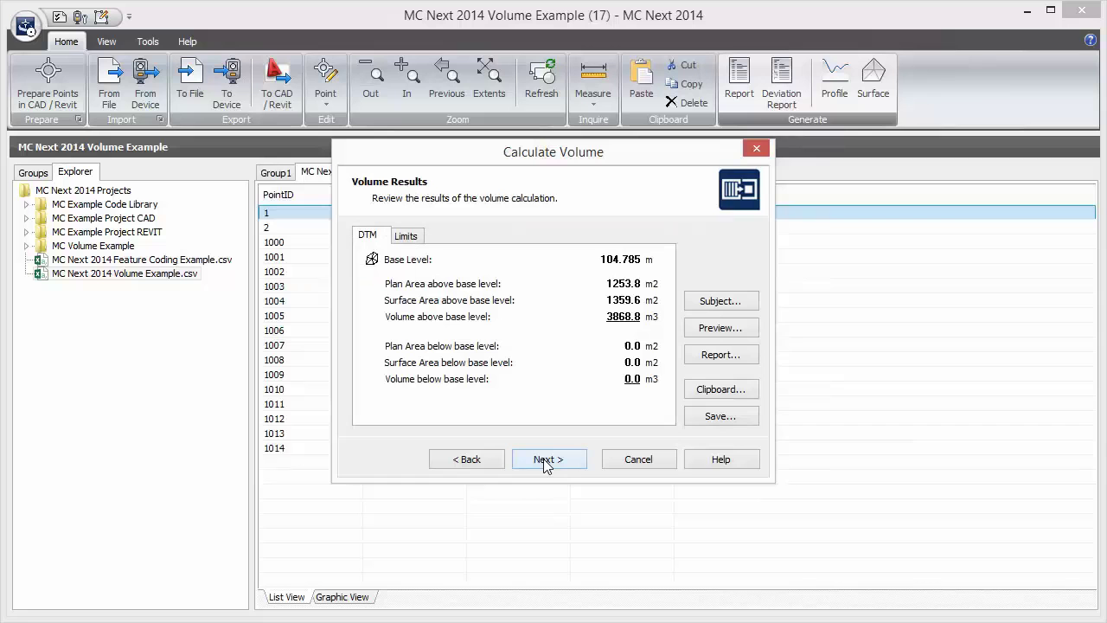
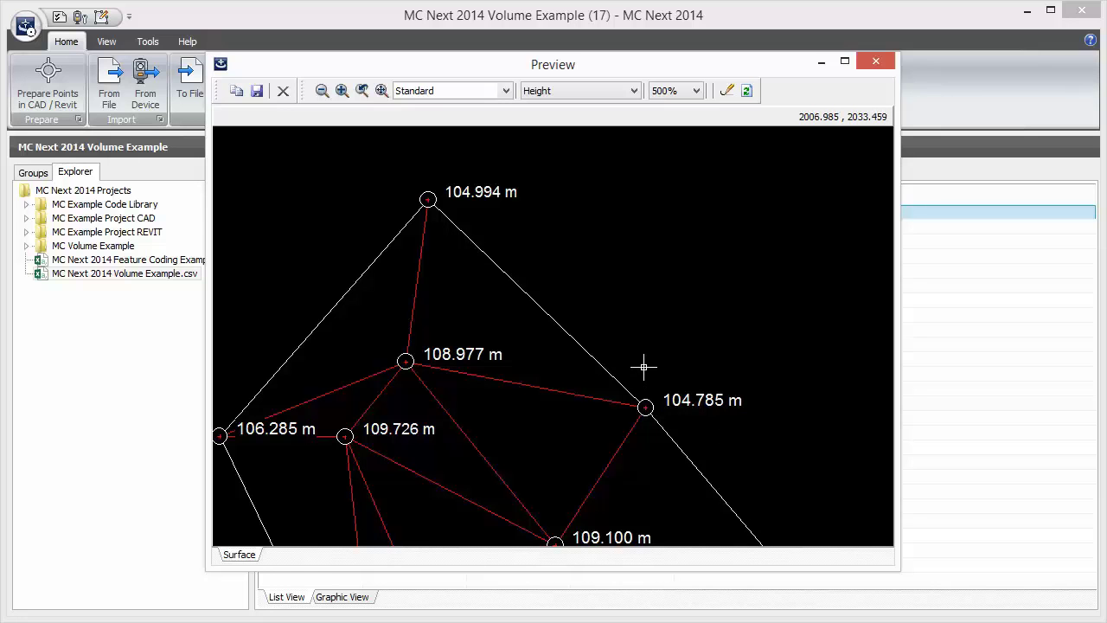
Step: Inspect the point heights around the surface boundary in the 2D preview, including the southern BASE points, and close the preview
scroll(643, 366, down, 4)
mouse_move(643, 365)
mouse_down()
mouse_move(595, 255)
mouse_move(526, 373)
mouse_up()
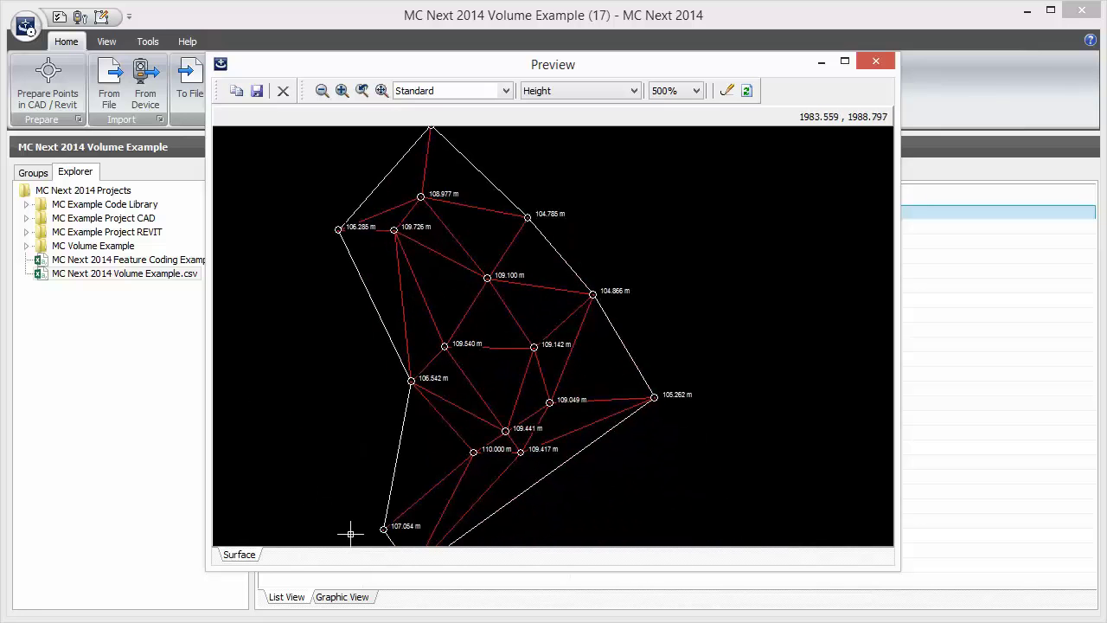
drag(358, 514, 358, 425)
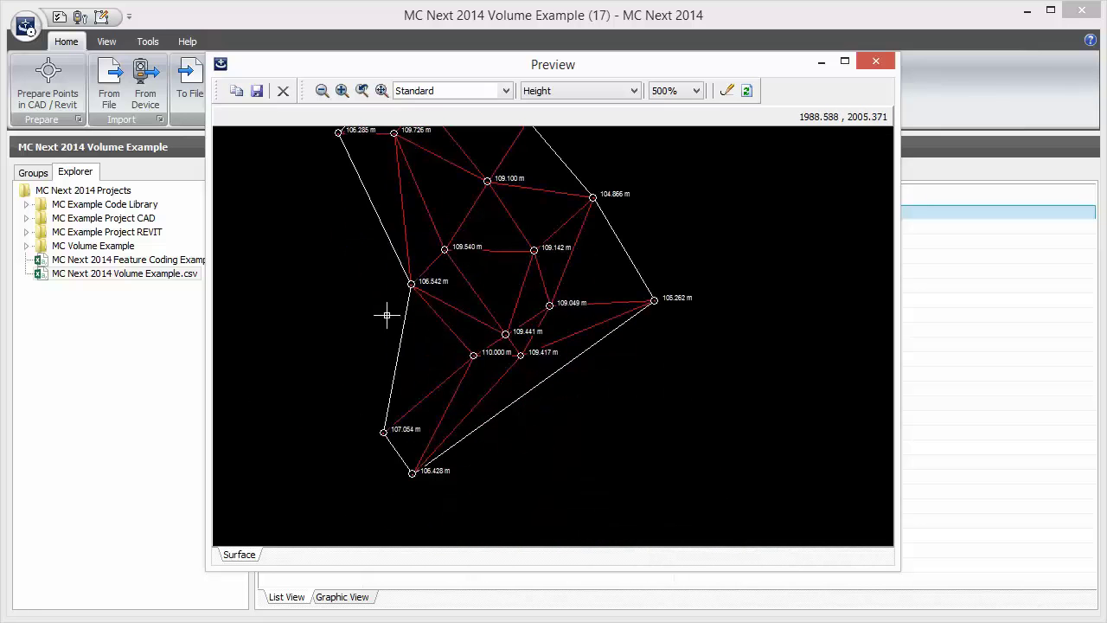
scroll(444, 273, up, 5)
scroll(477, 387, down, 5)
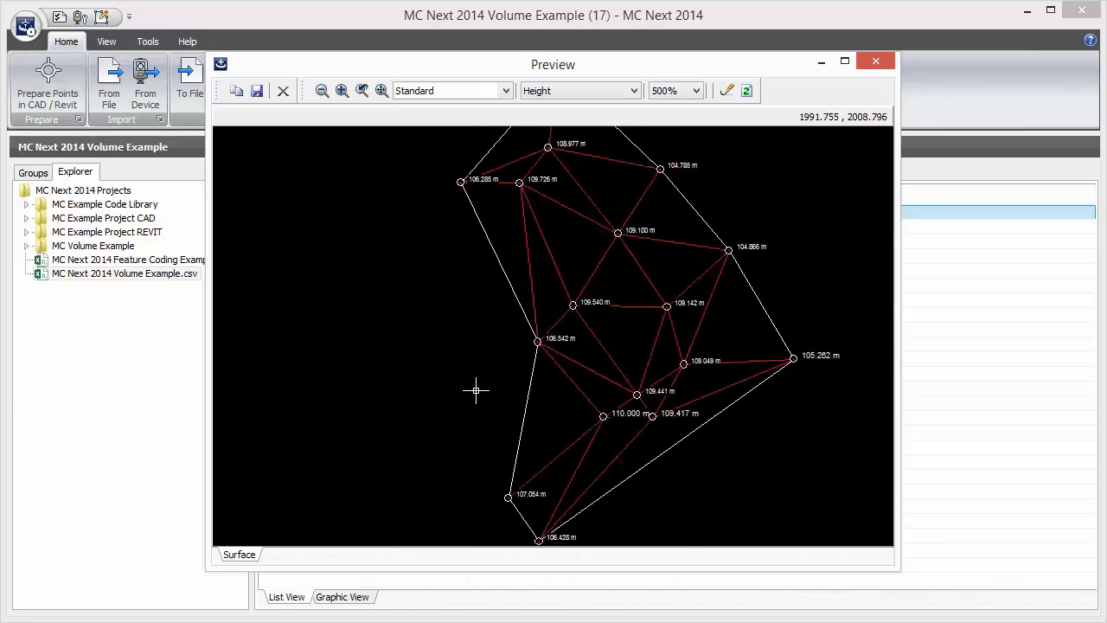
drag(475, 531, 564, 451)
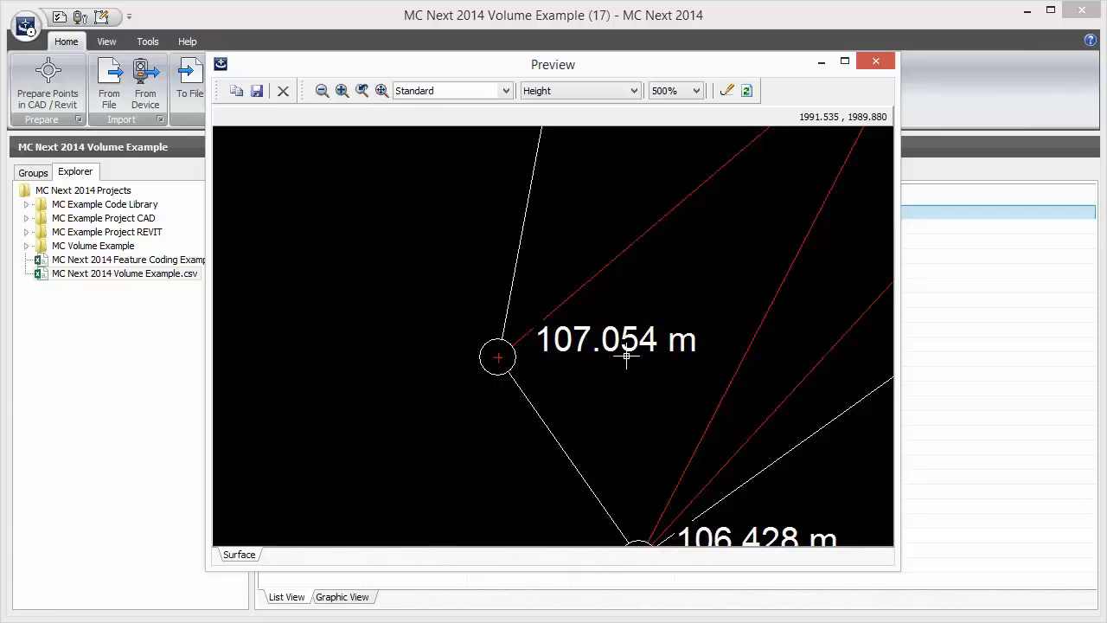
click(872, 66)
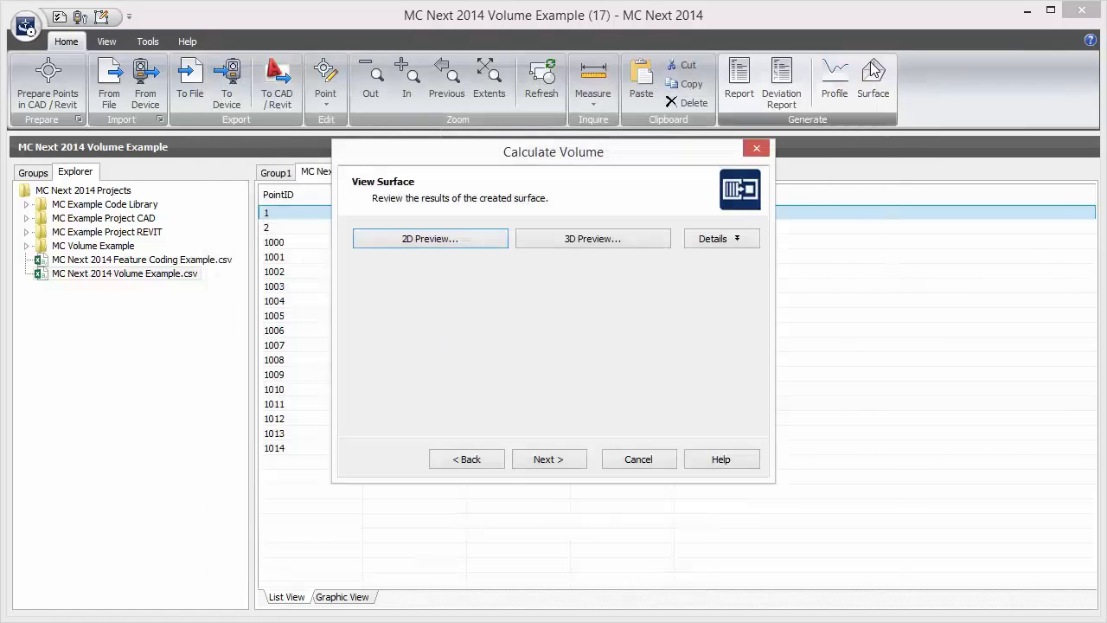
Step: Change the base level to 105.78, recalculate the volume results, and exit the volume wizard
click(454, 465)
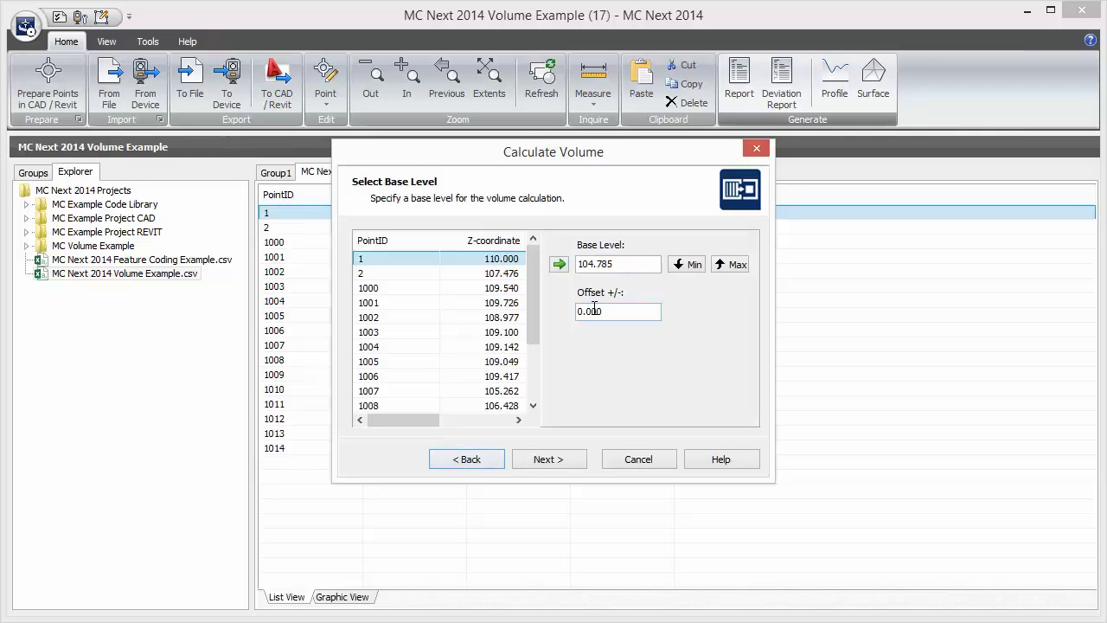
double_click(628, 267)
text(105.78)
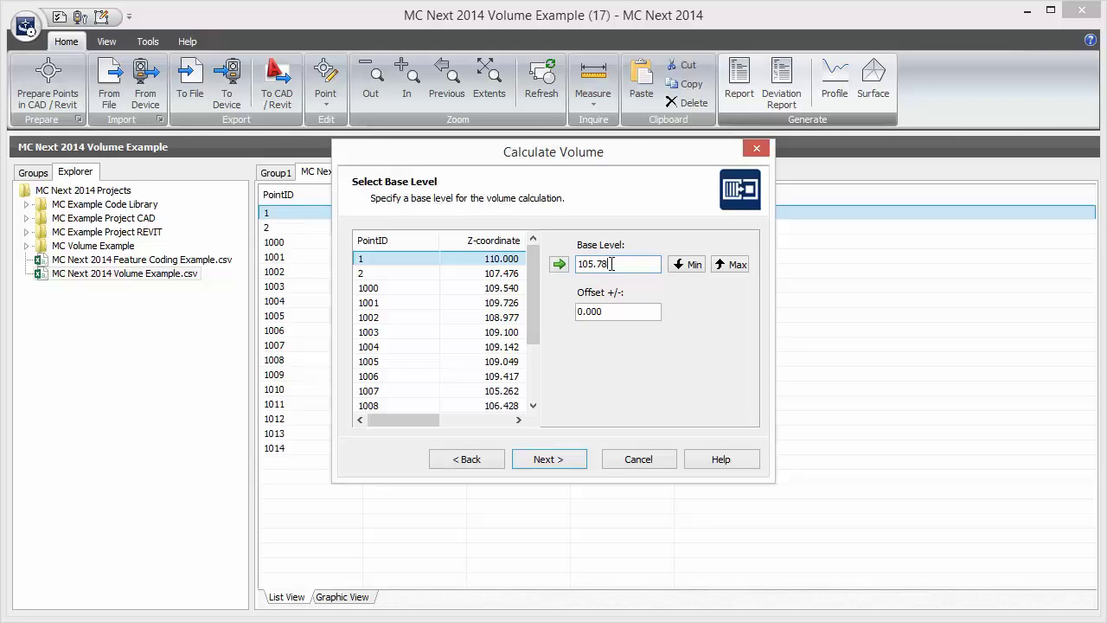
click(564, 461)
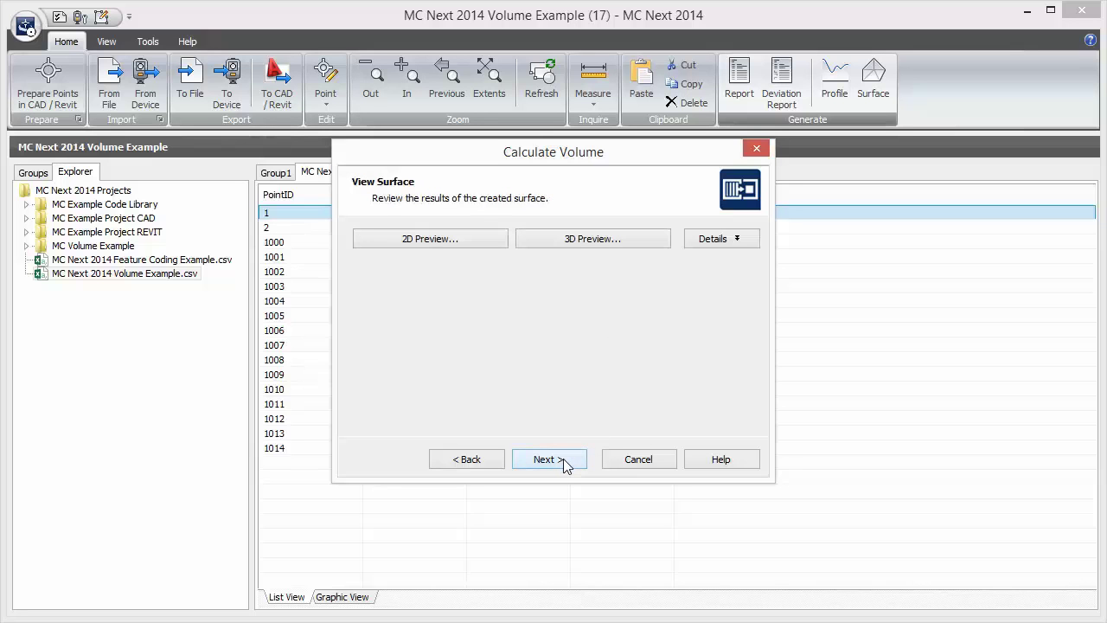
click(565, 462)
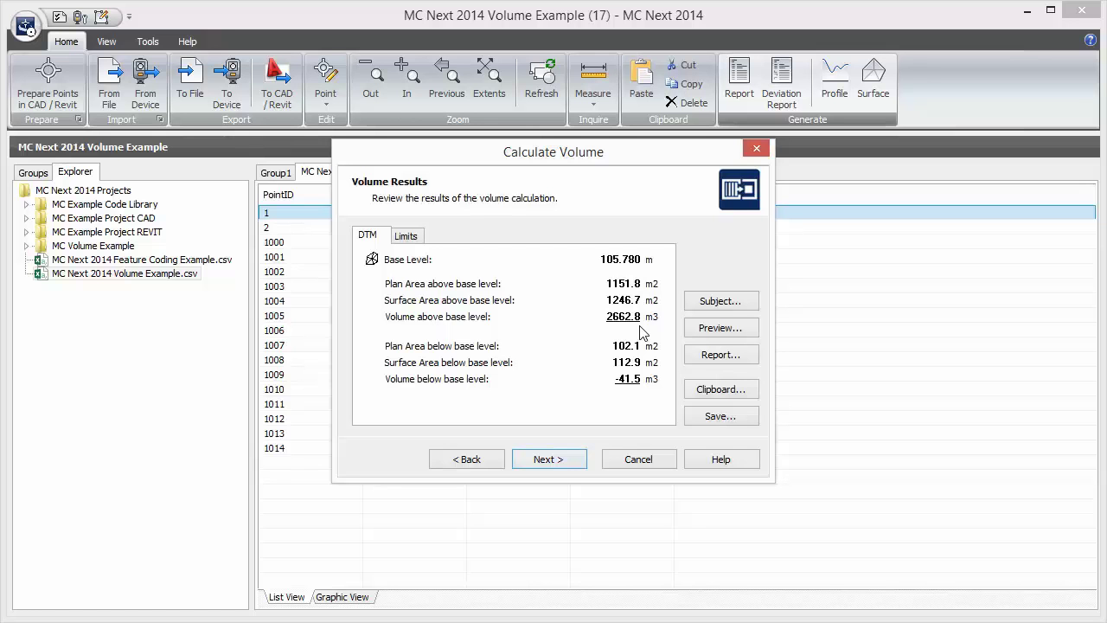
key(Escape)
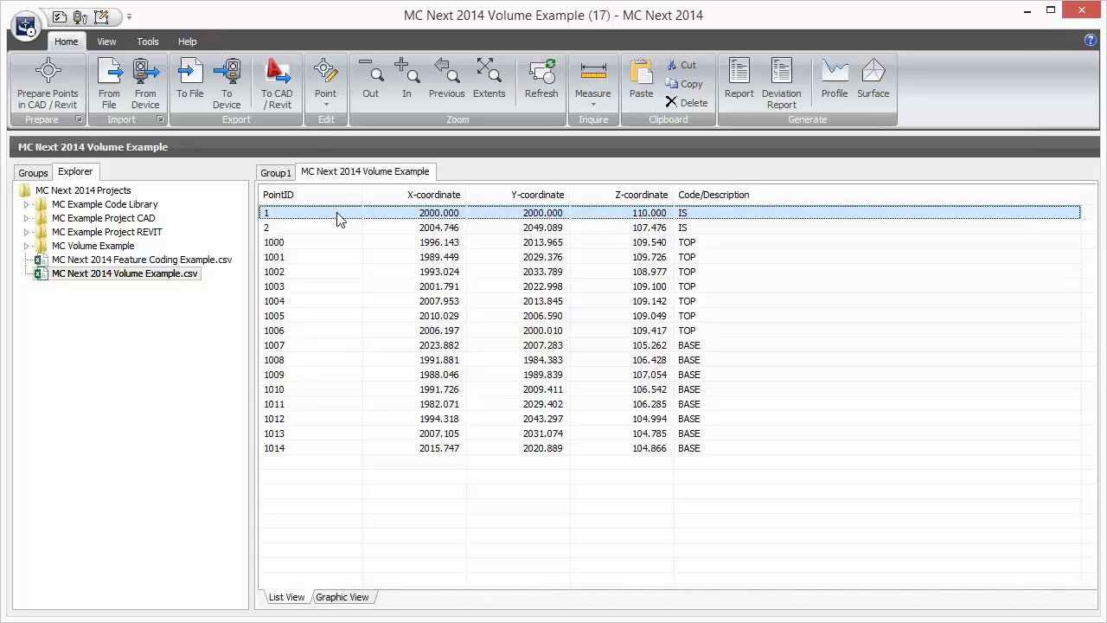
drag(339, 220, 640, 233)
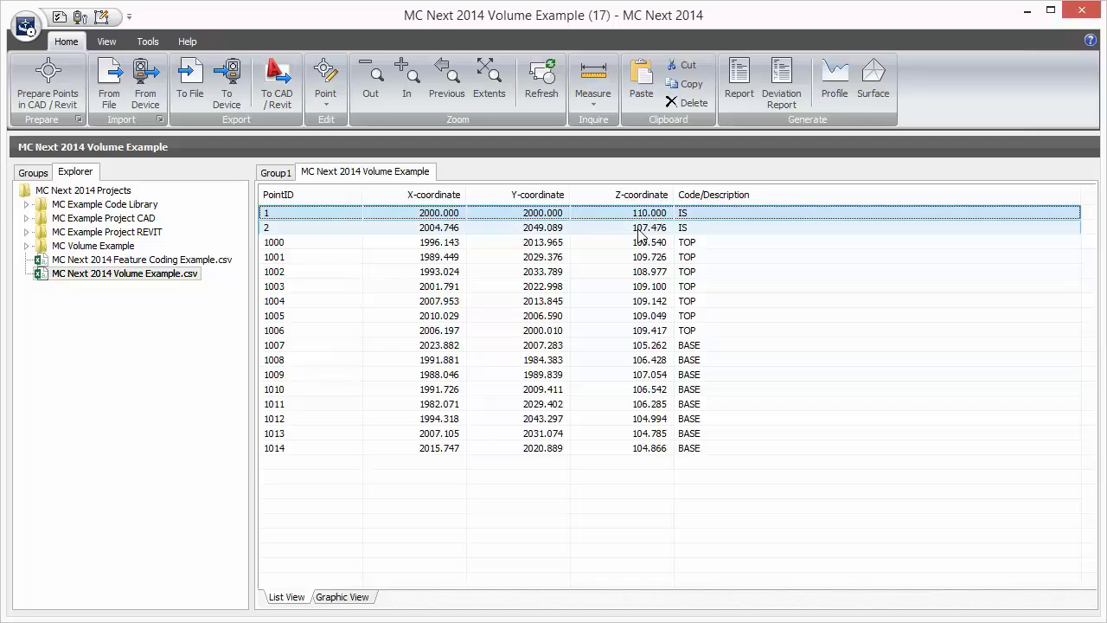
drag(638, 232, 666, 215)
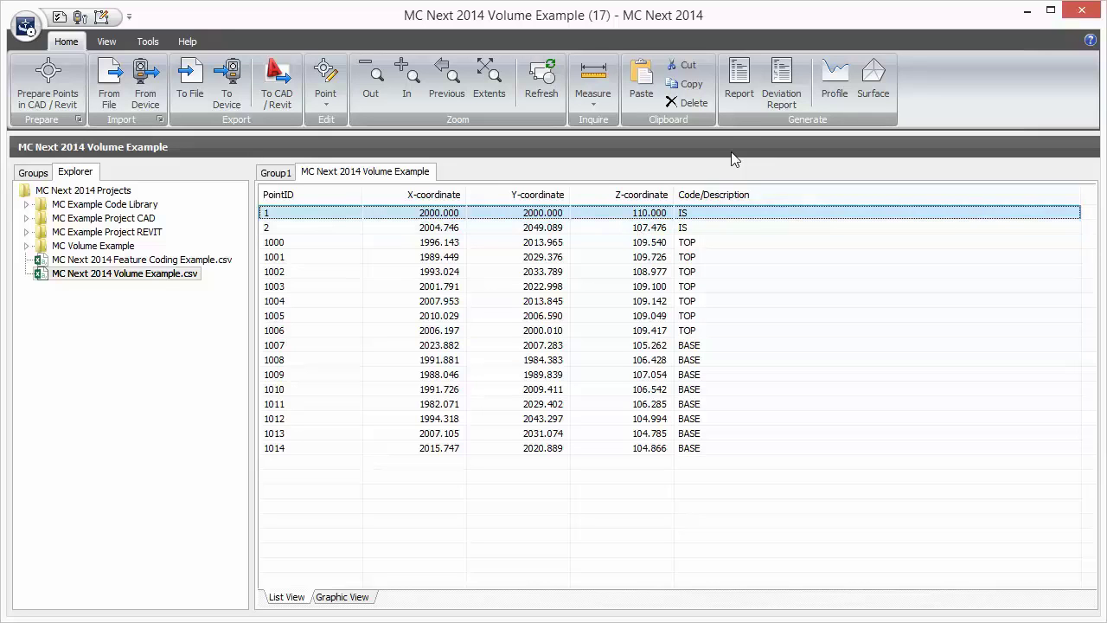
Step: Start a new stockpile volume calculation above a sloping base, using all points of the MC Next 2014 Volume Example group
click(872, 95)
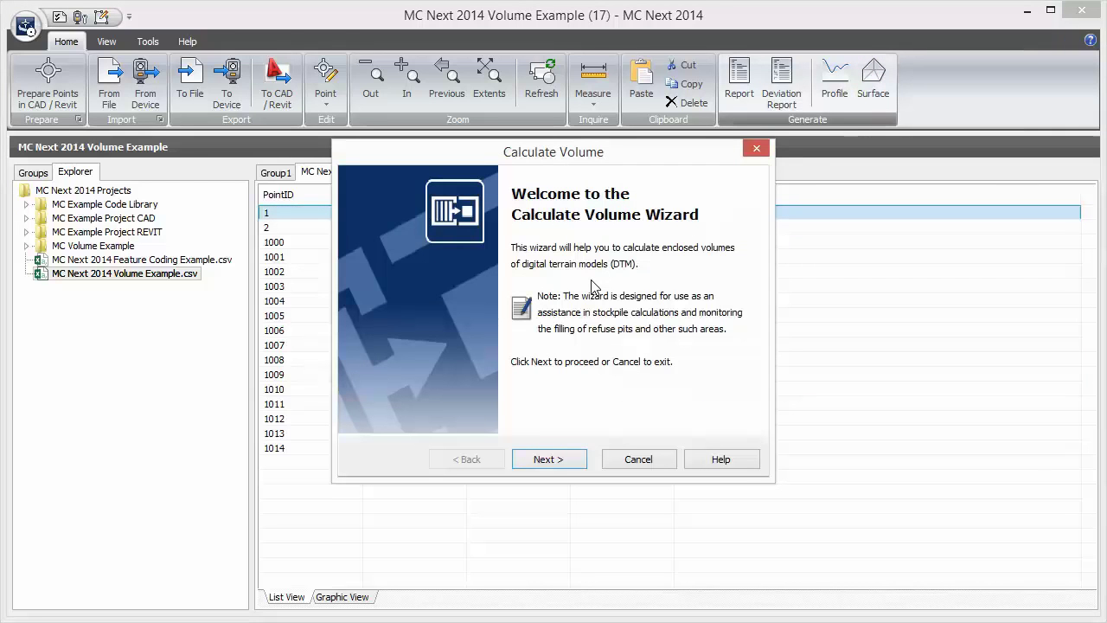
click(574, 460)
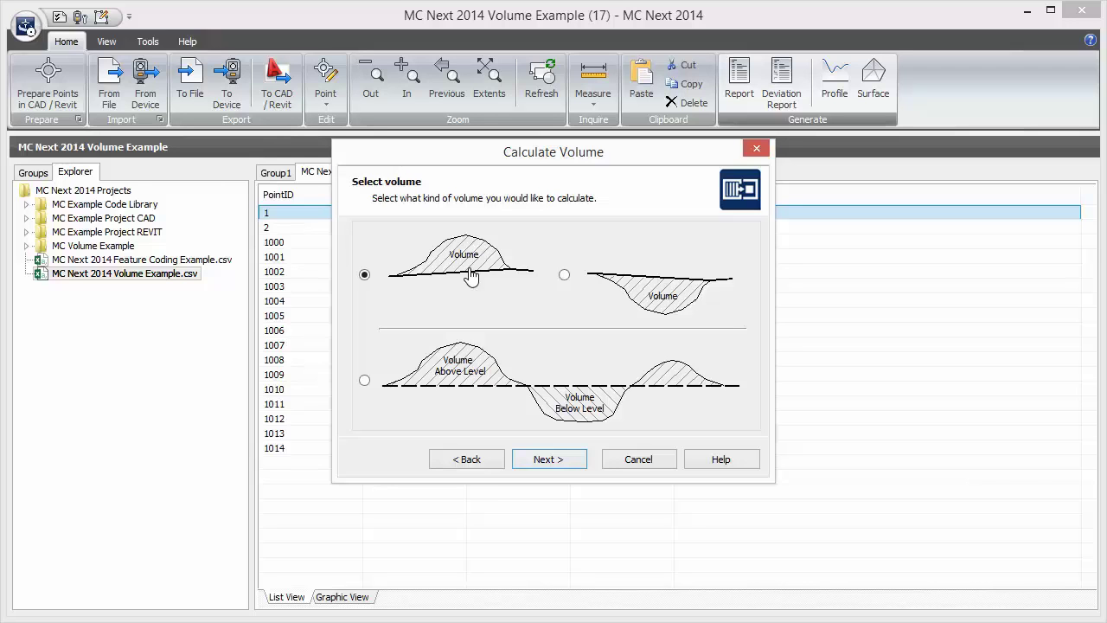
click(562, 465)
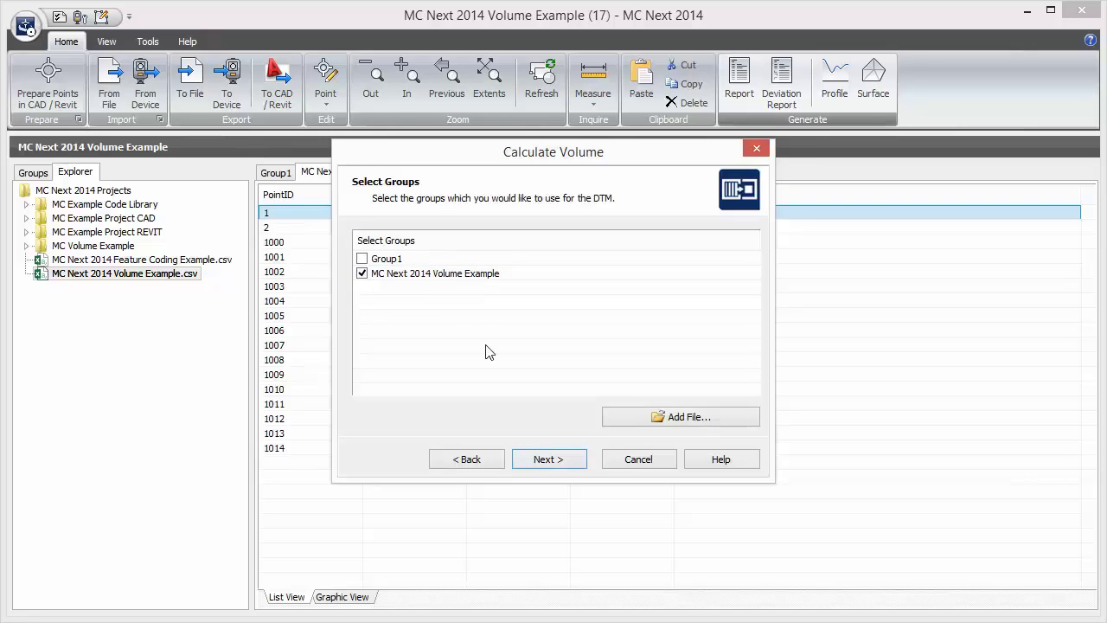
click(570, 461)
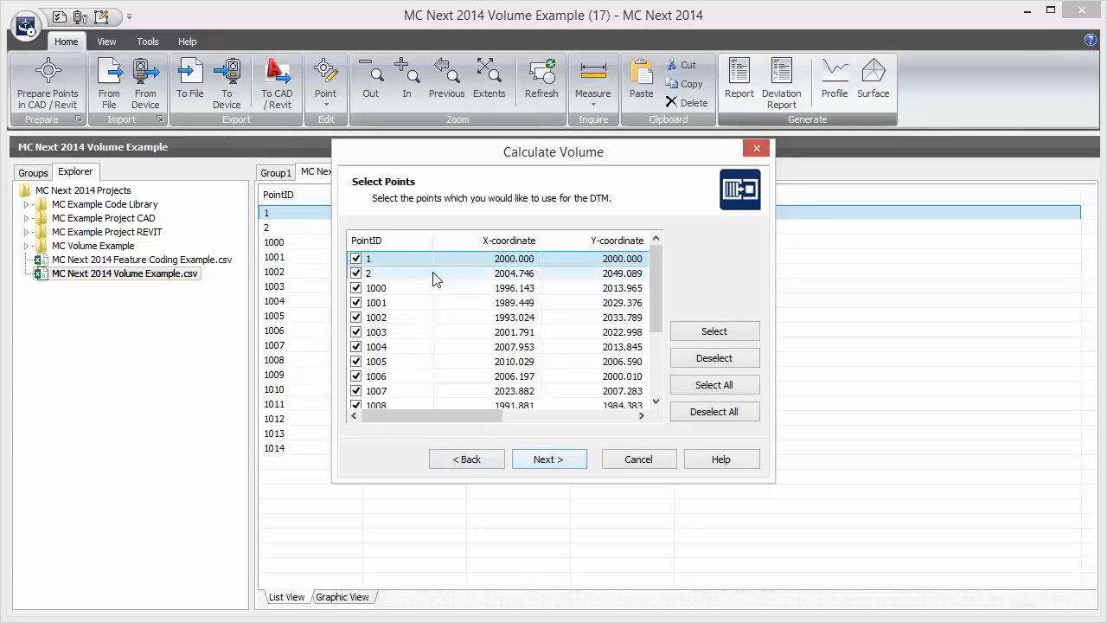
click(575, 464)
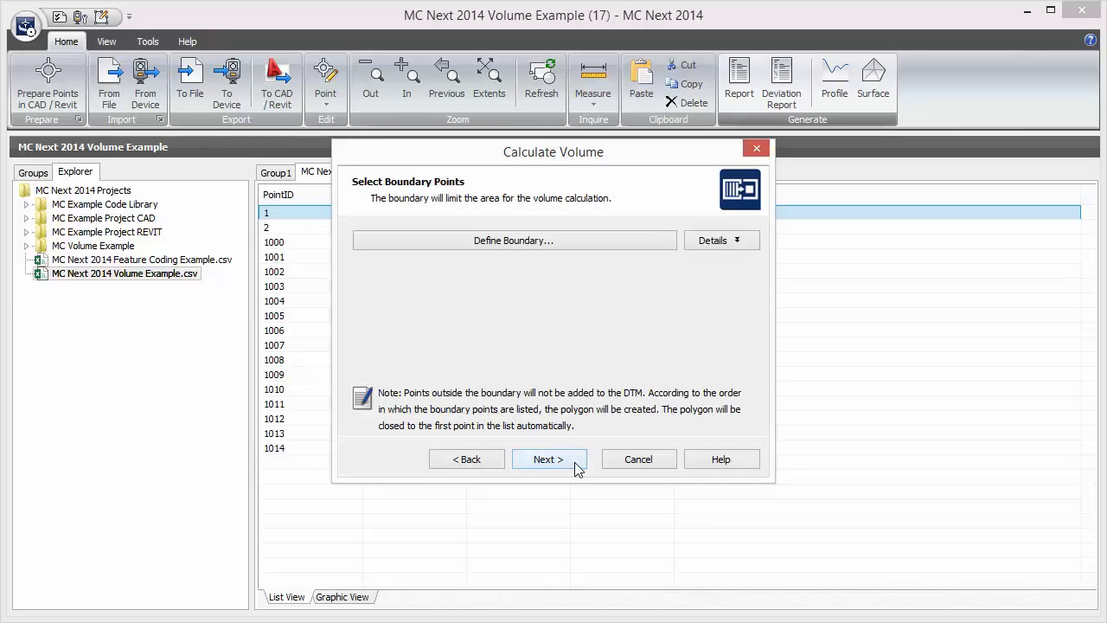
Step: Define the boundary from all points coded BASE, 1007 to 1014, and proceed to the breakline definition
click(557, 240)
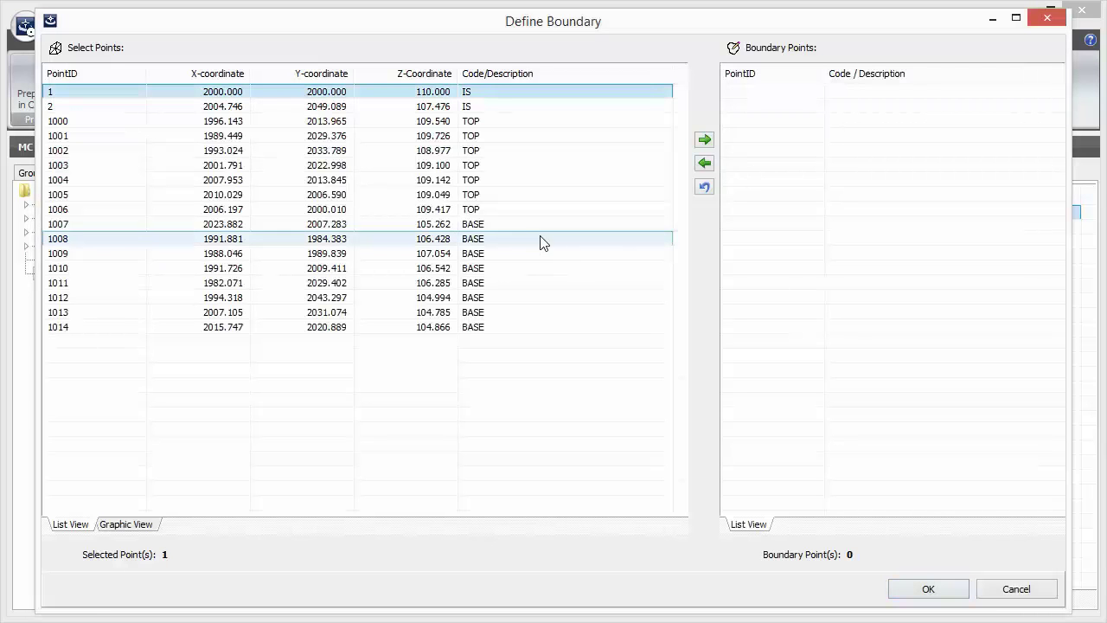
right_click(472, 226)
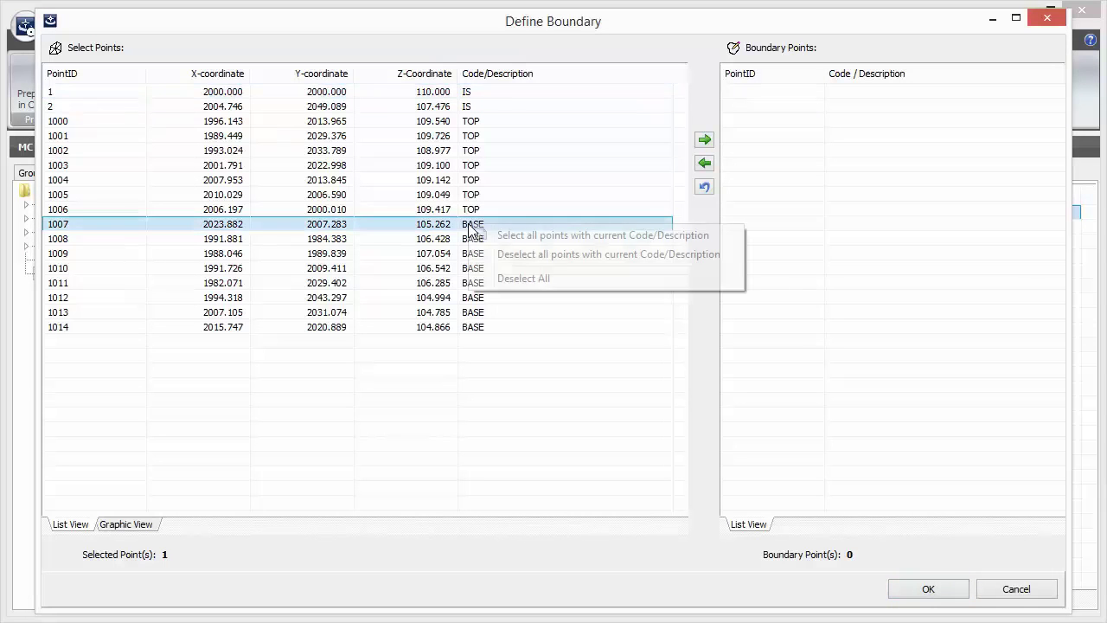
click(545, 236)
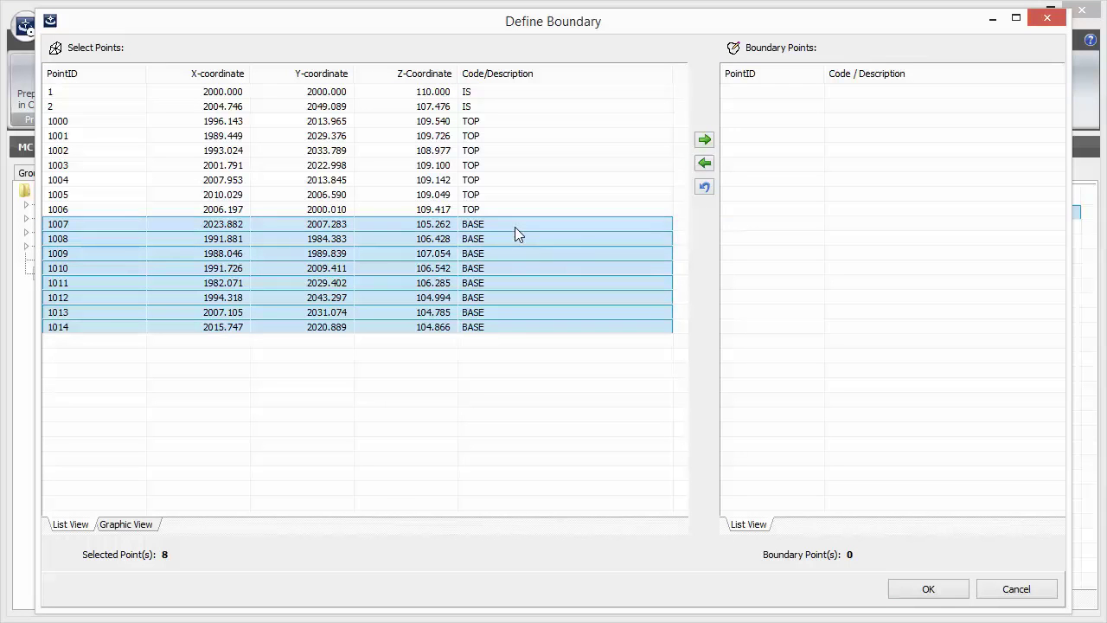
click(704, 140)
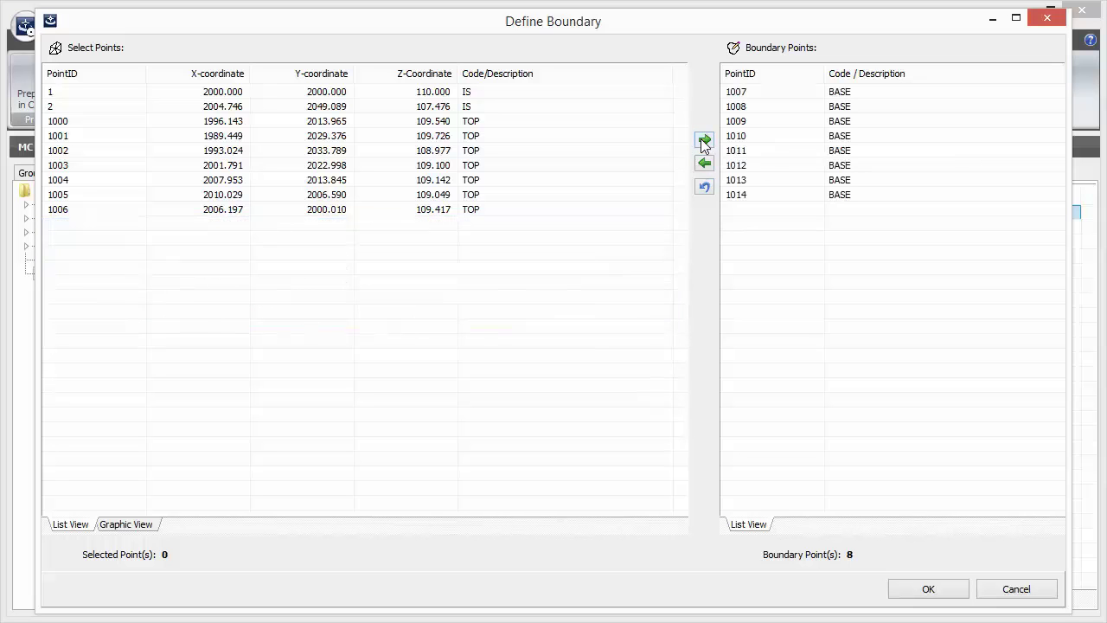
click(896, 592)
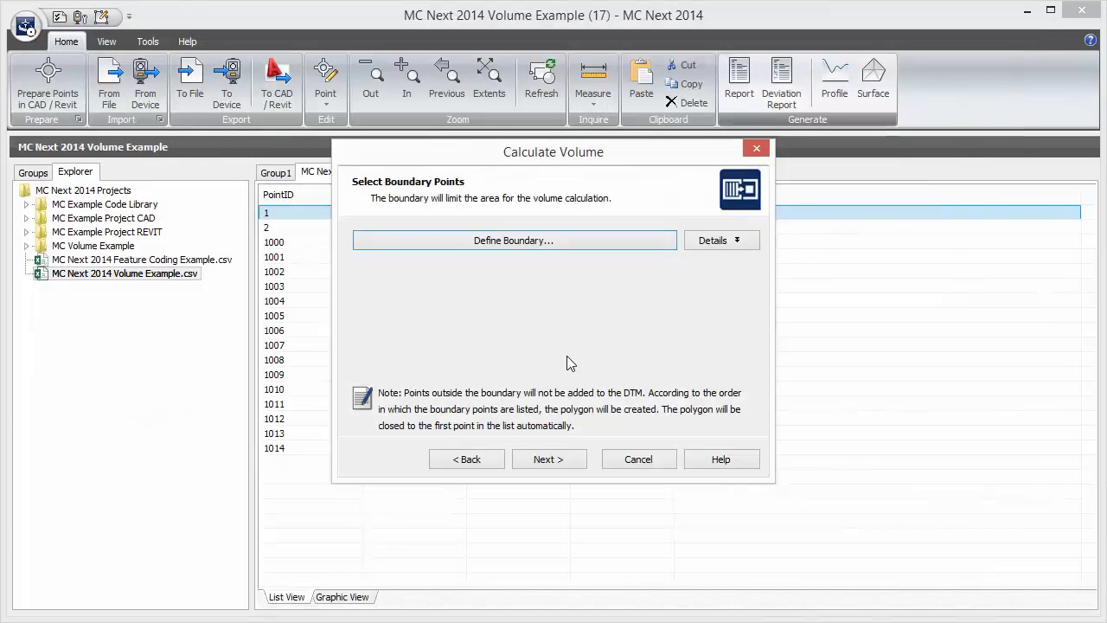
click(571, 461)
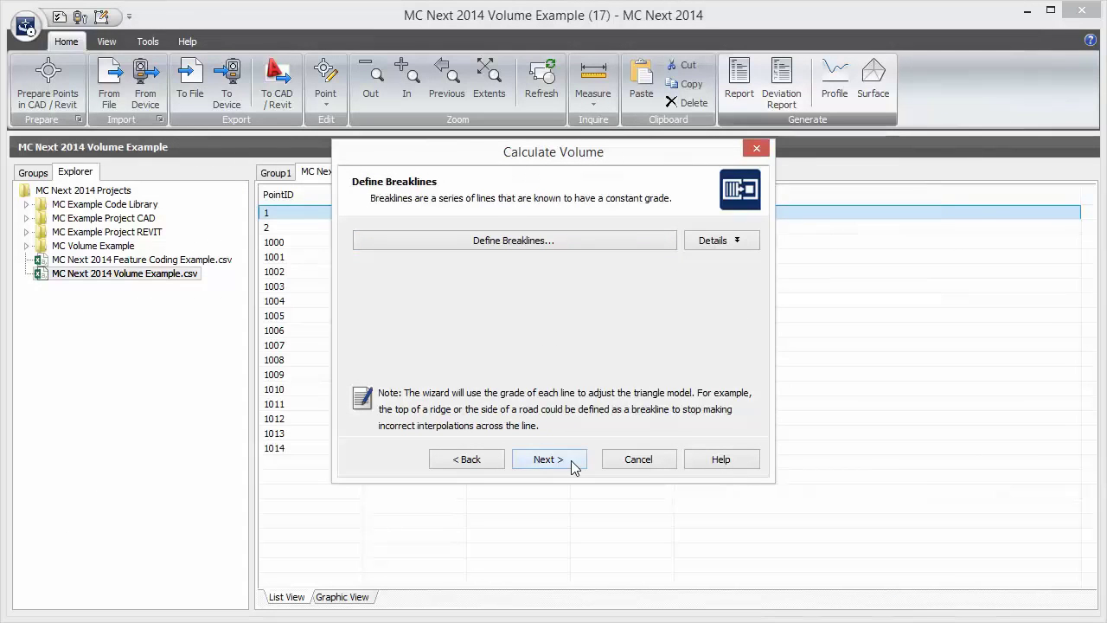
Step: Add a closed breakline graphically through TOP points 1000 to 1006 and back to 1000, and proceed to the surface review
click(542, 247)
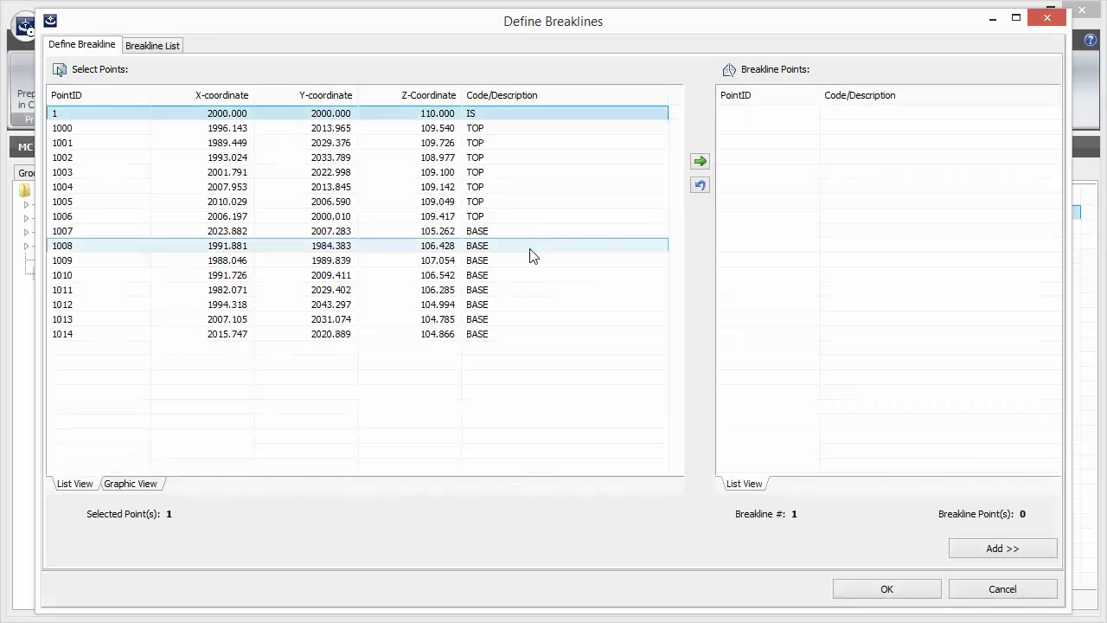
click(145, 483)
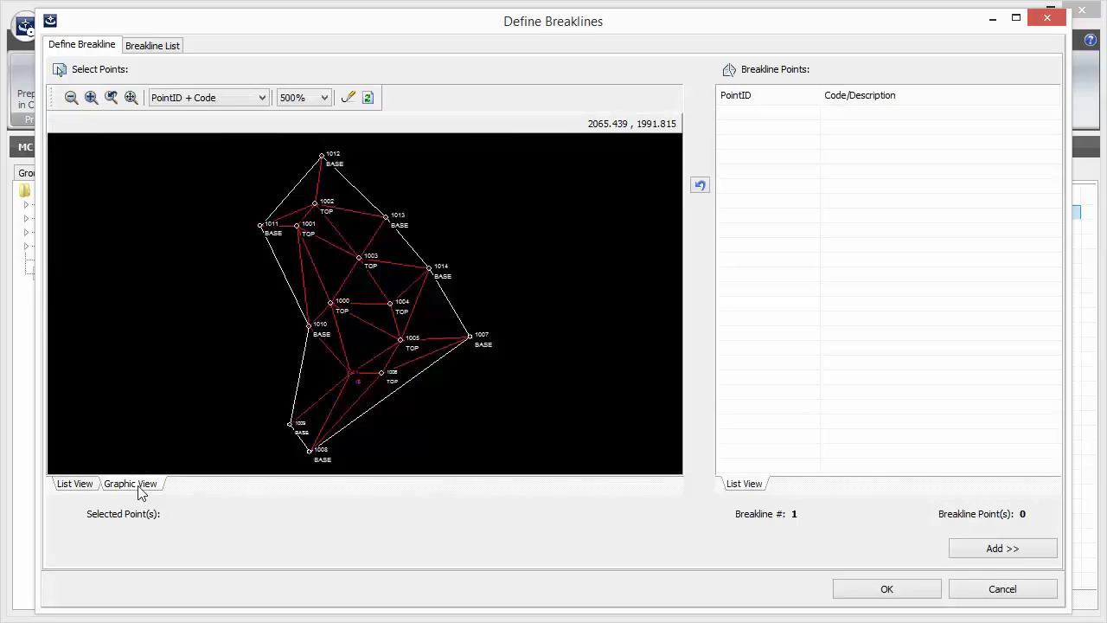
click(330, 303)
click(330, 304)
click(297, 226)
click(297, 226)
click(316, 203)
click(317, 204)
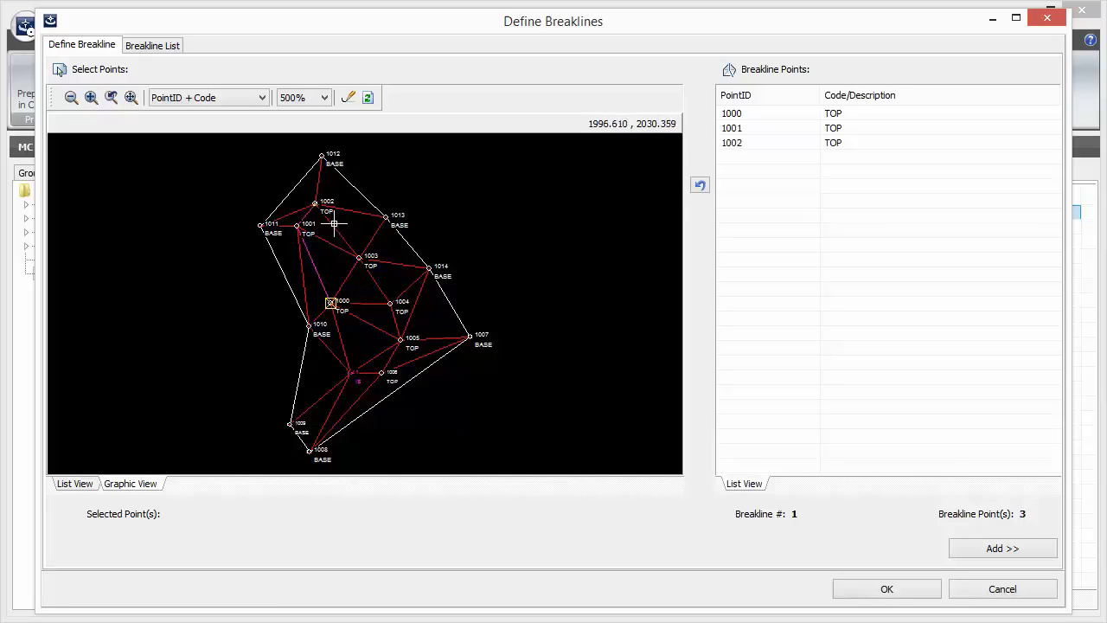
click(360, 258)
click(360, 257)
click(391, 304)
click(390, 304)
click(402, 337)
click(402, 338)
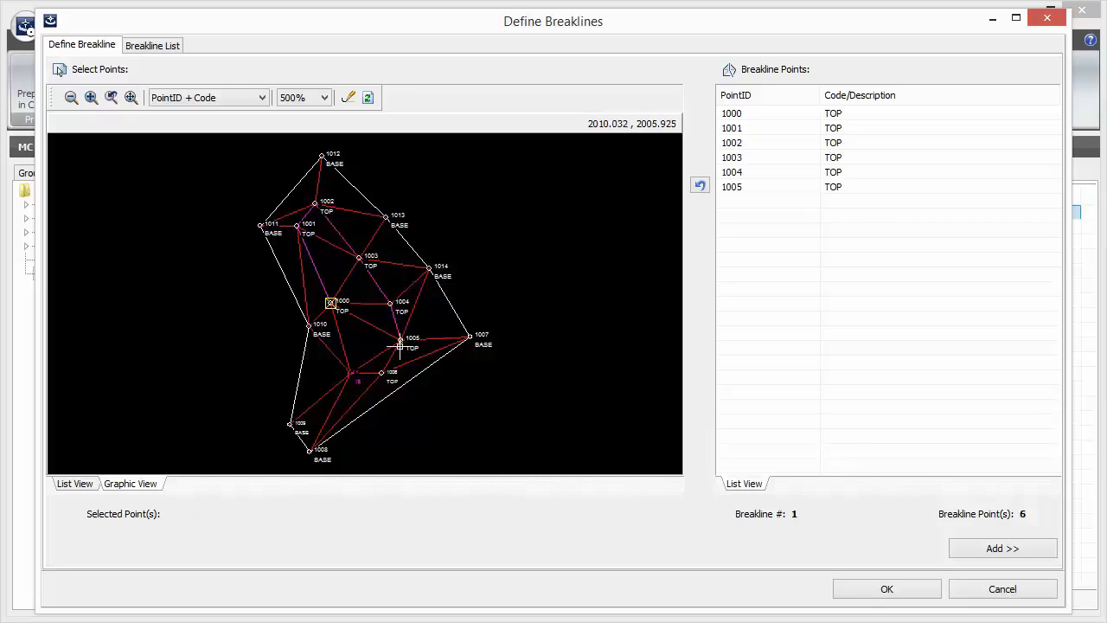
click(382, 373)
click(382, 374)
click(330, 303)
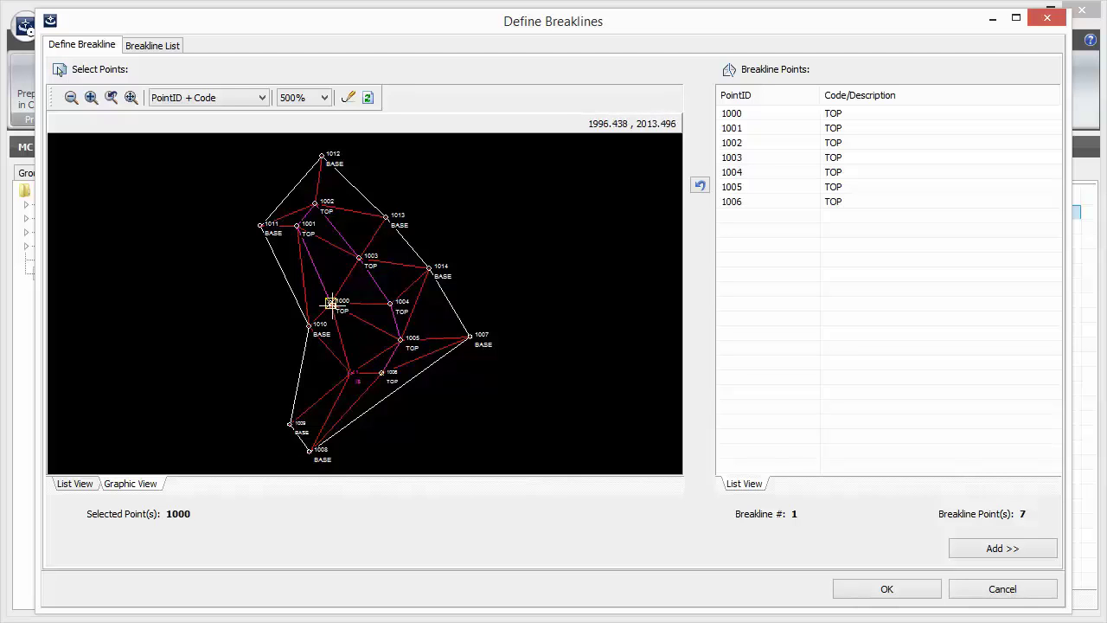
click(330, 303)
click(961, 552)
click(876, 589)
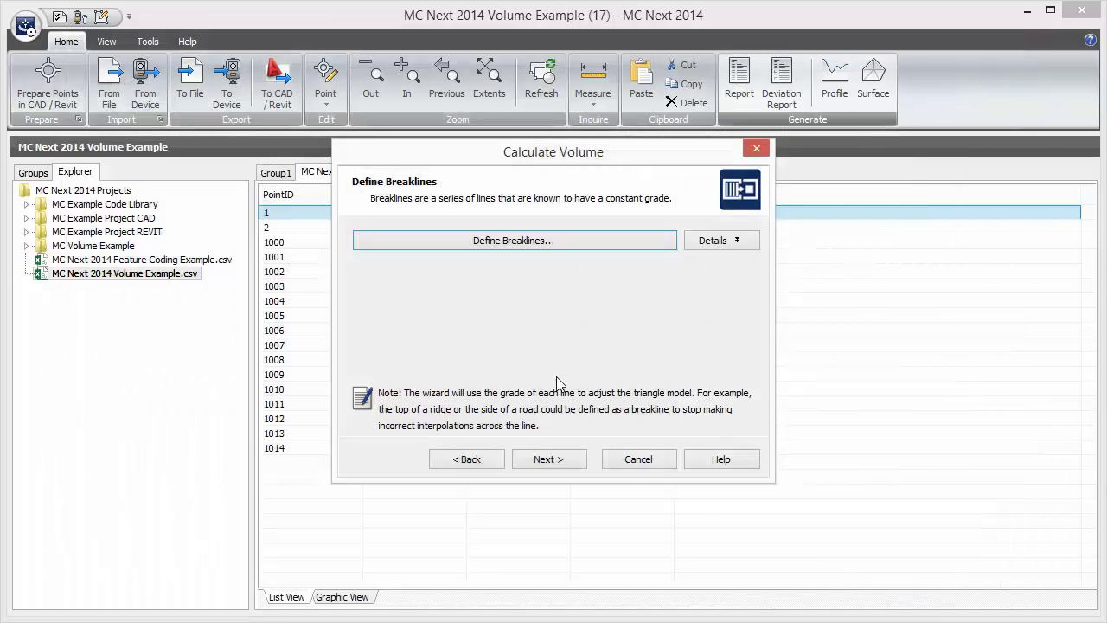
click(552, 459)
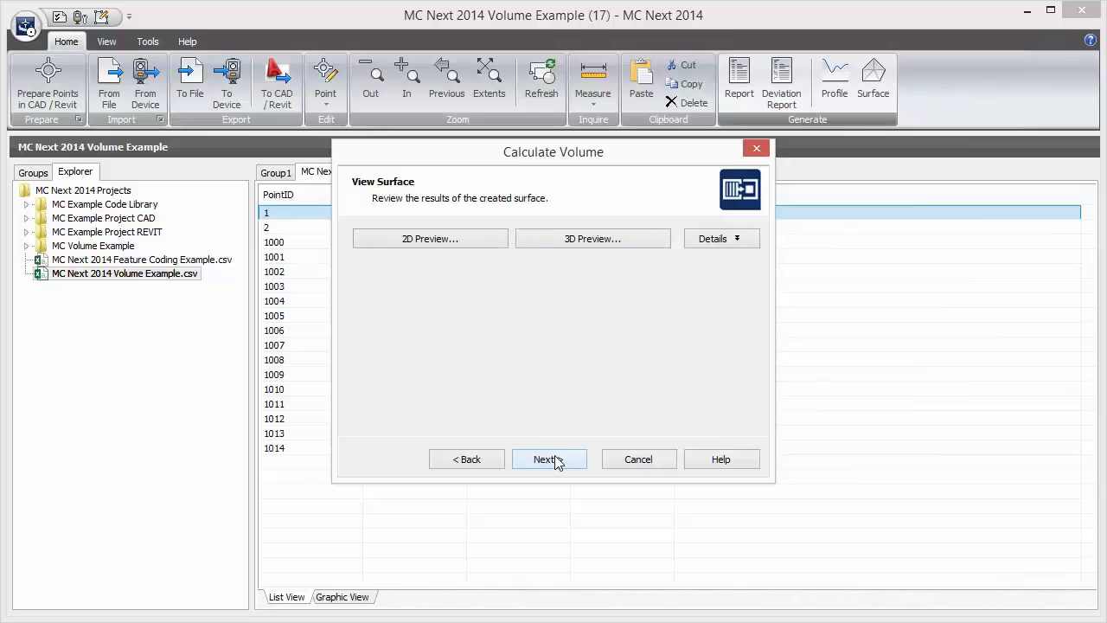
Step: Examine the triangulation of the top and bottom surfaces in the 2D preview and close it
click(444, 244)
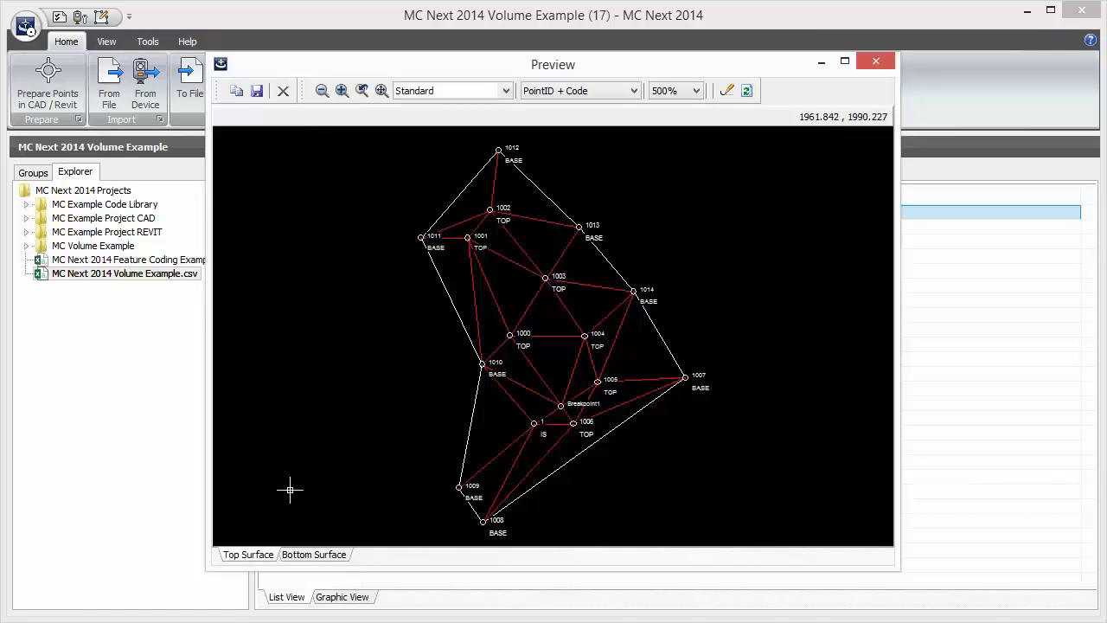
click(298, 556)
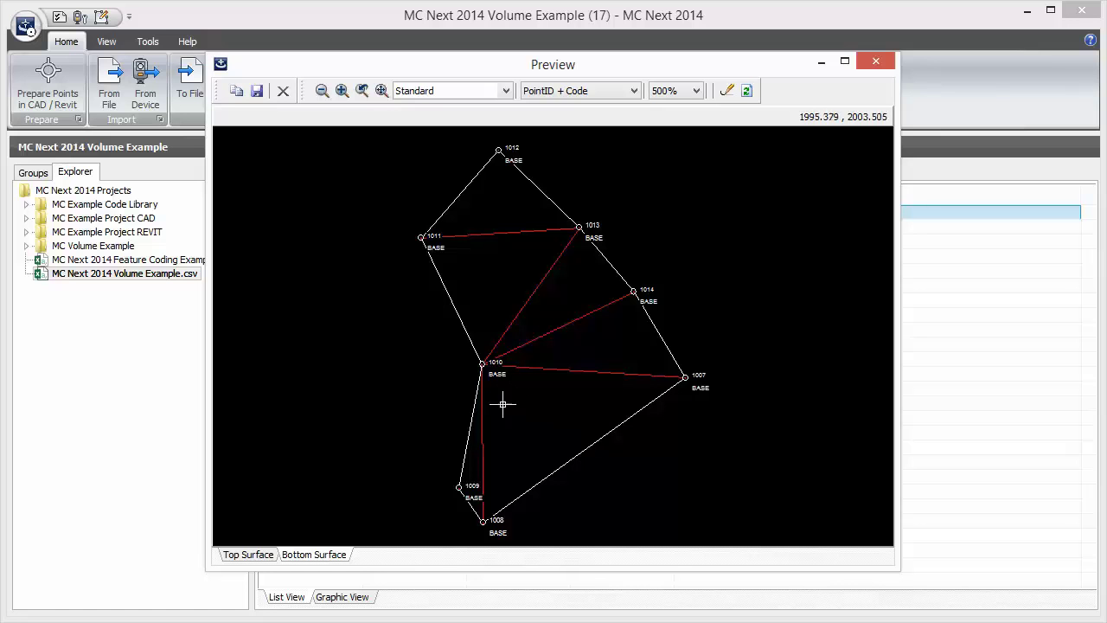
click(875, 62)
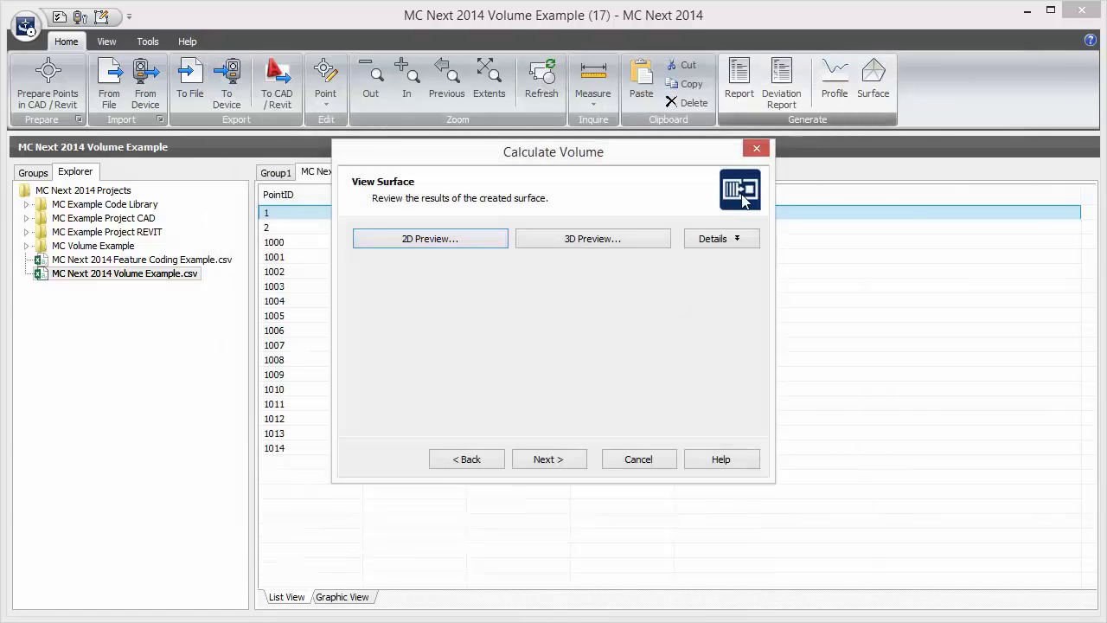
Step: Examine the top and bottom surfaces in the 3D preview by orbiting the model
click(621, 240)
drag(456, 298, 482, 317)
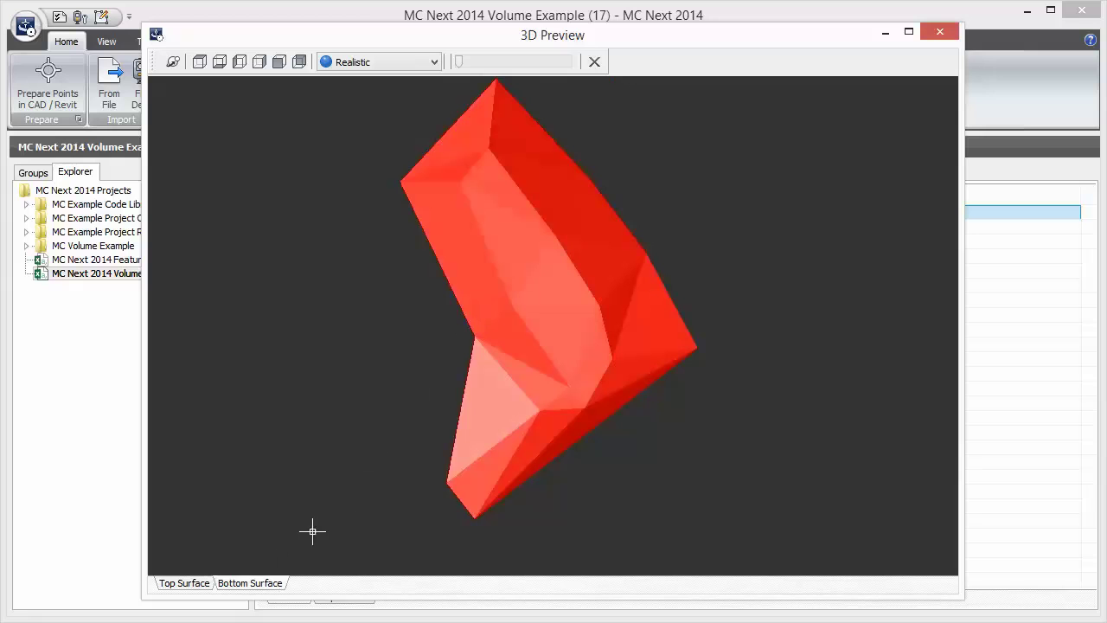
drag(292, 519, 467, 353)
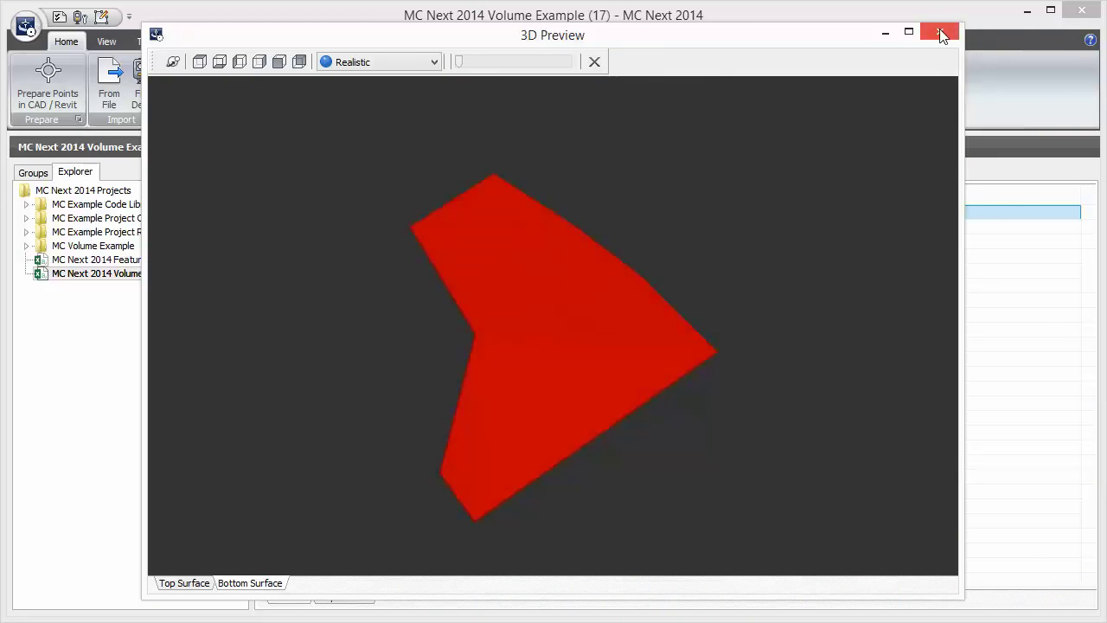
Step: Close the 3D preview, calculate the volume between the top and bottom surfaces, and proceed from the results to the contour settings
click(942, 34)
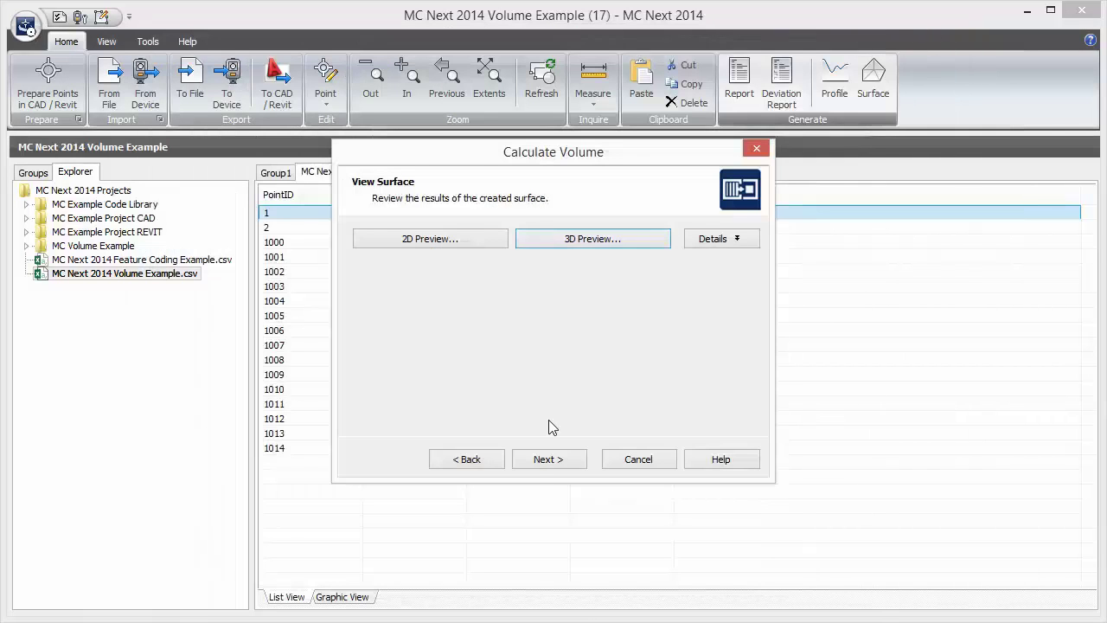
click(520, 463)
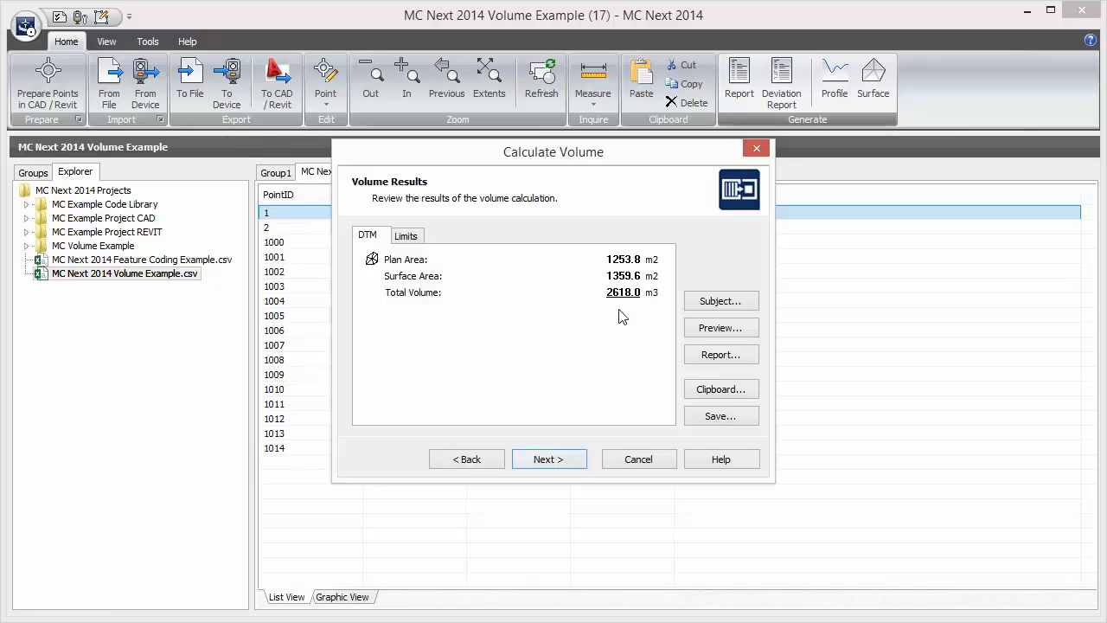
click(577, 463)
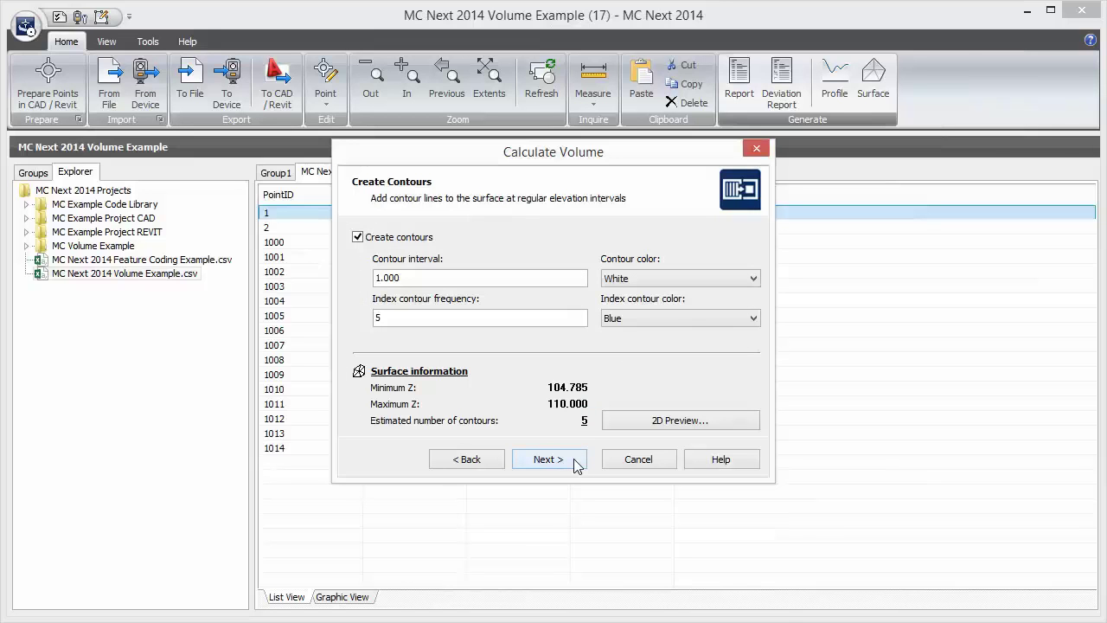
Step: Set the contour interval to 0.5 and the index contour frequency to 2
drag(401, 277, 367, 275)
text(0.5)
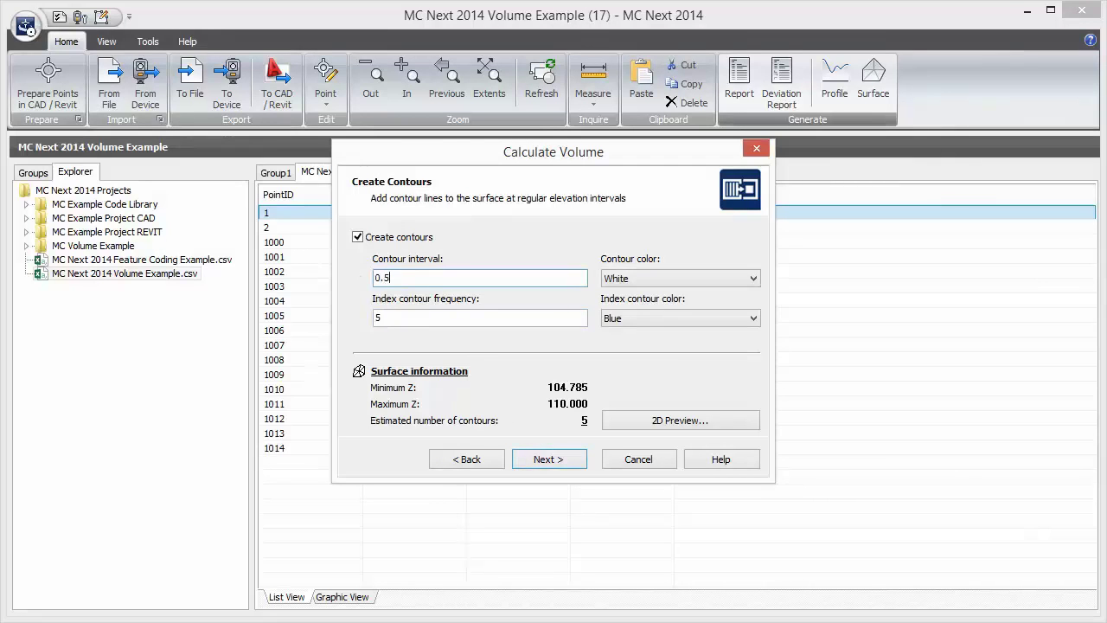
drag(383, 318, 370, 320)
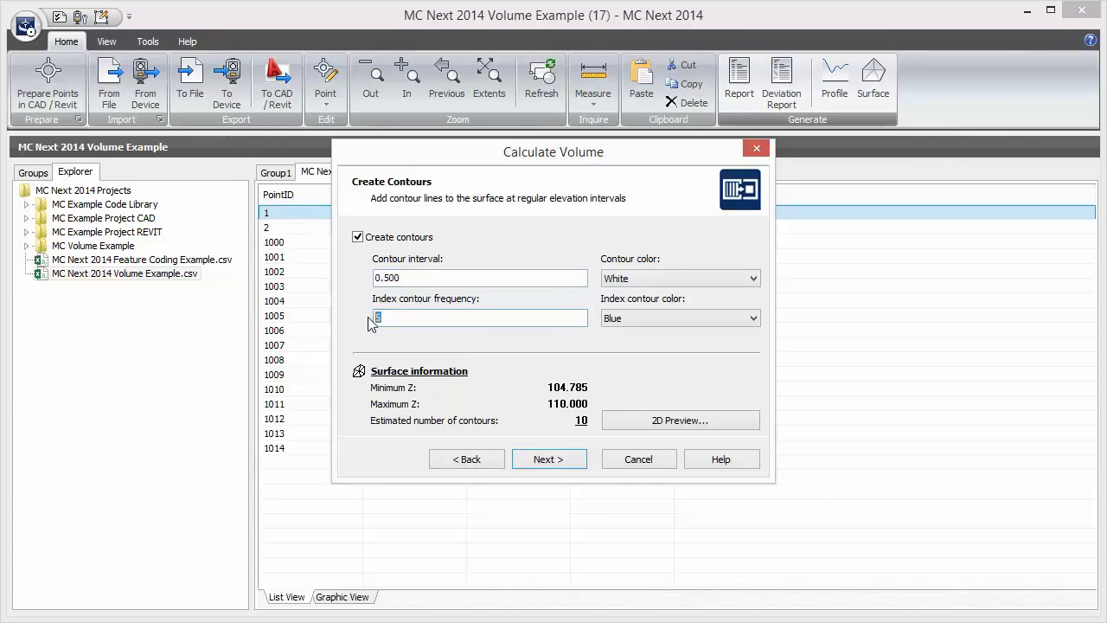
text(2)
Step: Examine the contours in the 2D preview in the Shaded and Triangles & Contours display styles, and close the preview
click(653, 425)
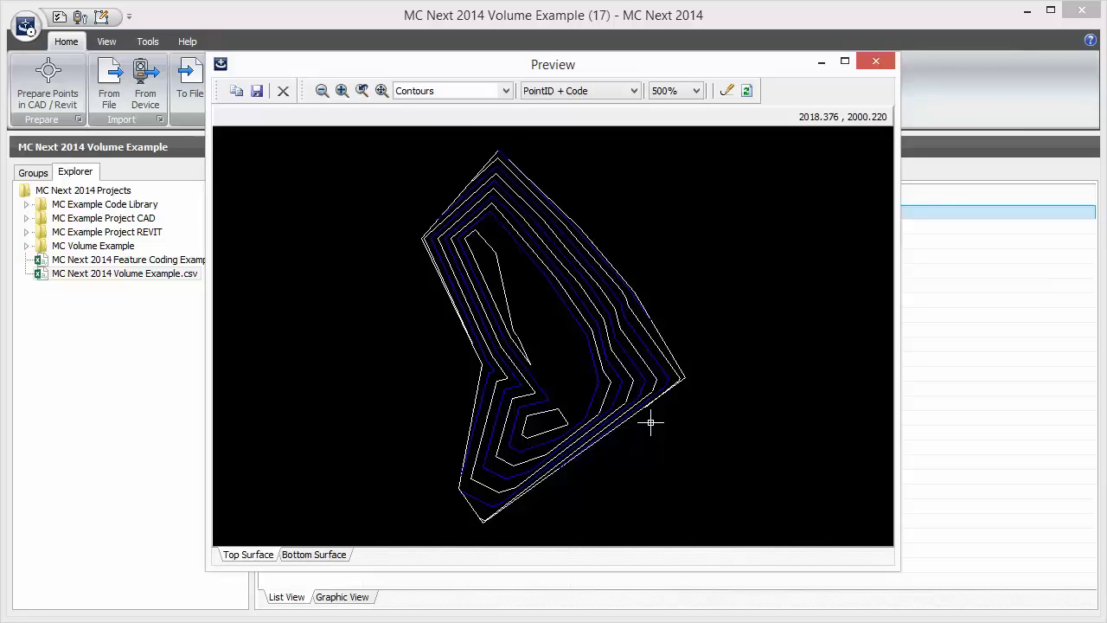
click(404, 93)
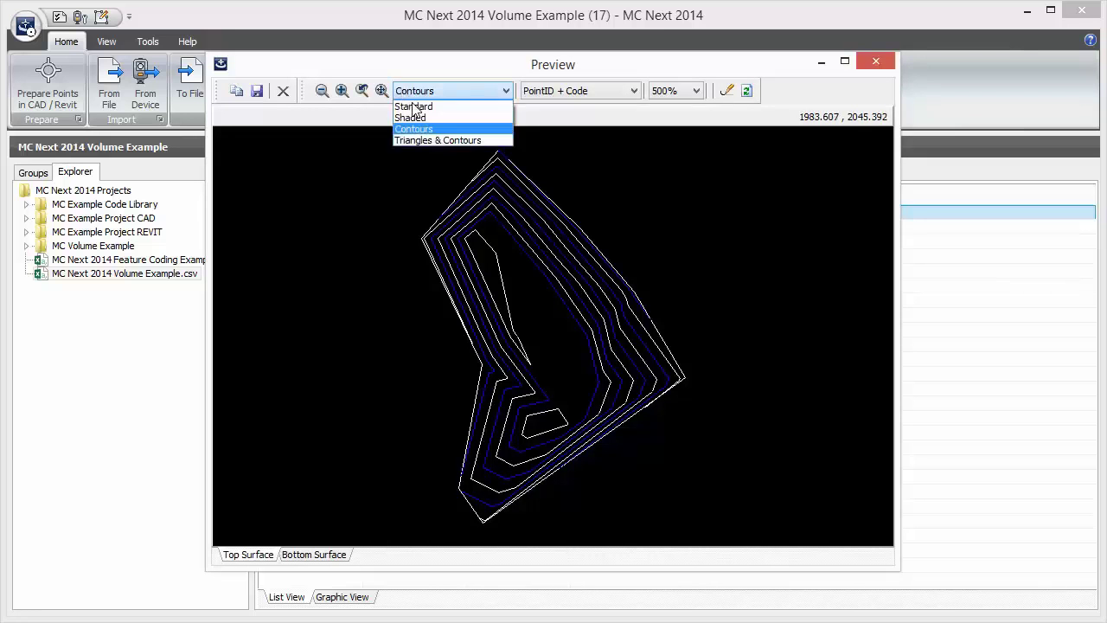
click(410, 118)
click(423, 91)
click(426, 140)
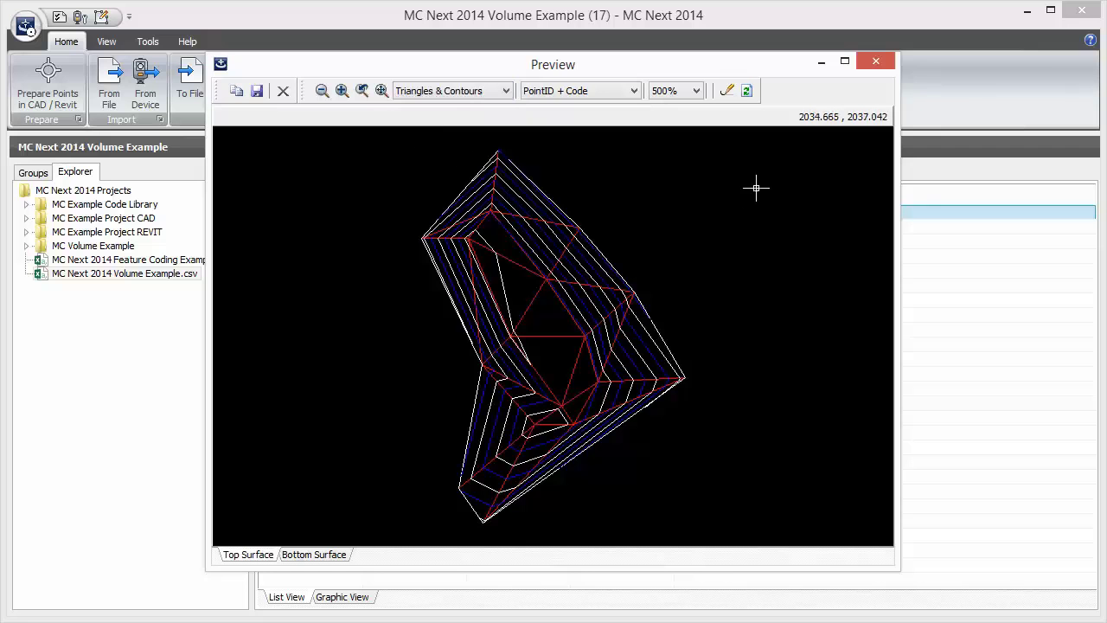
click(872, 64)
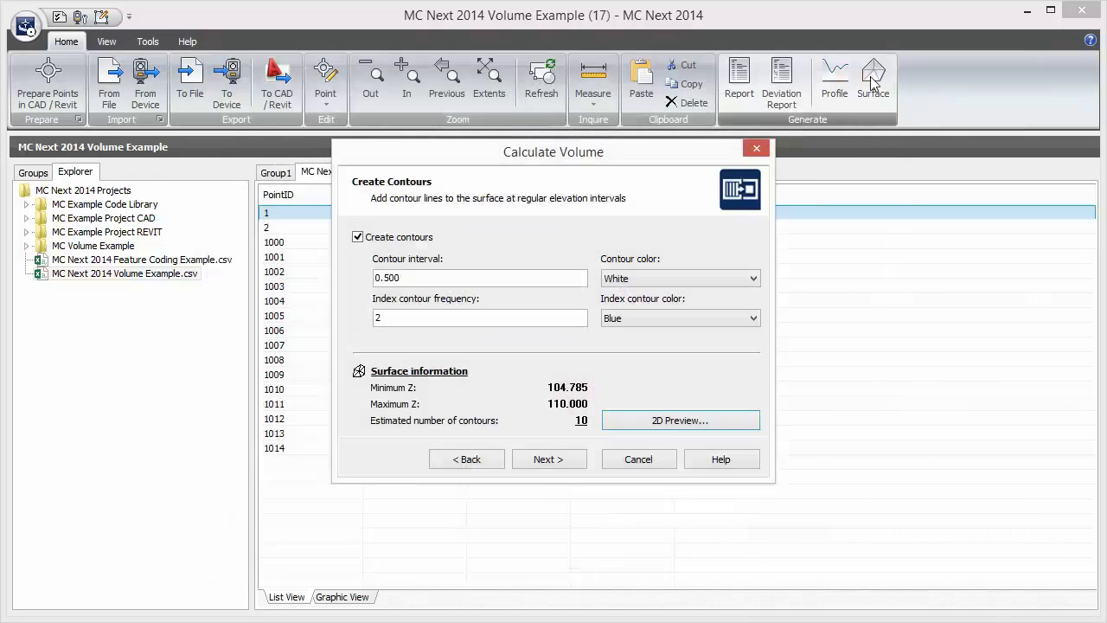
Step: Accept the contour settings and export the result directly to CAD with drawing units in meters
click(573, 460)
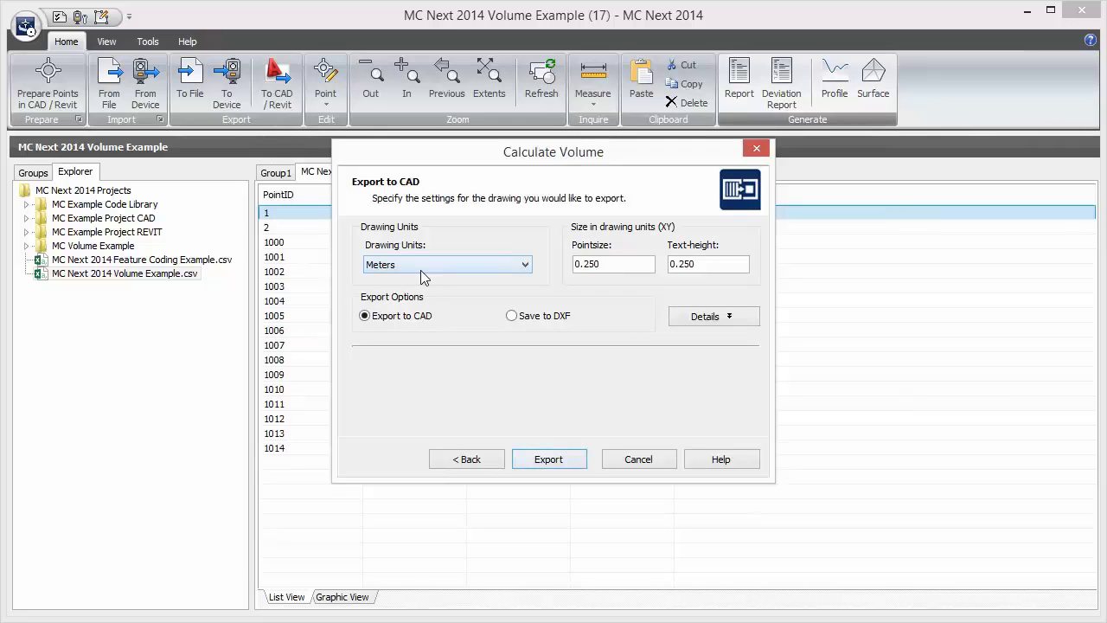
click(548, 460)
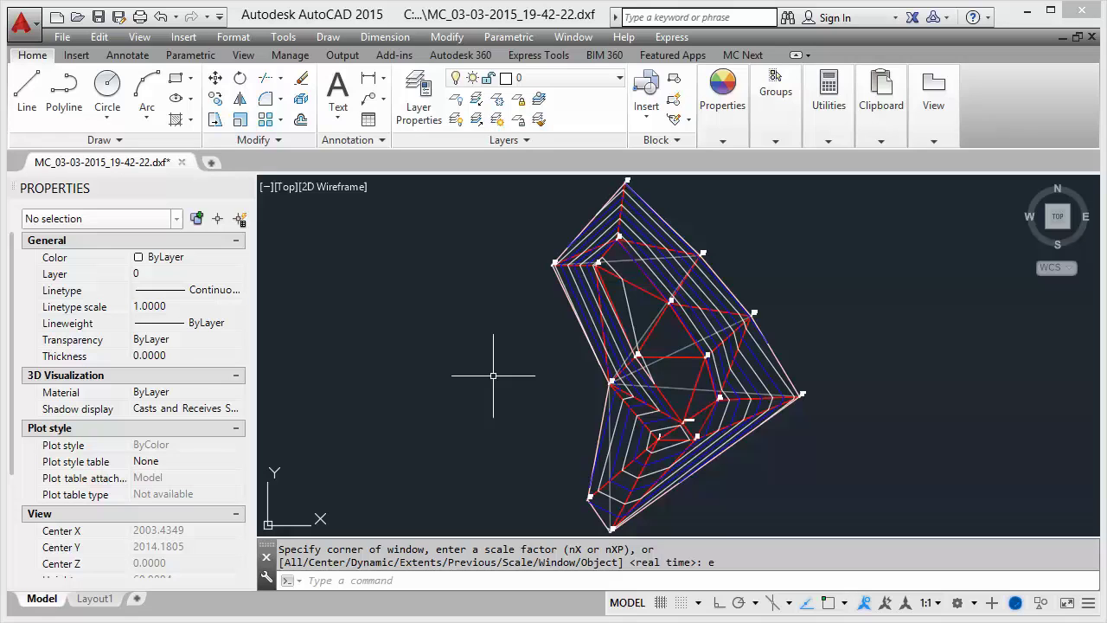
Step: In AutoCAD, apply the SHADE command to the exported drawing and orbit to an oblique 3D view of the surfaces
click(378, 582)
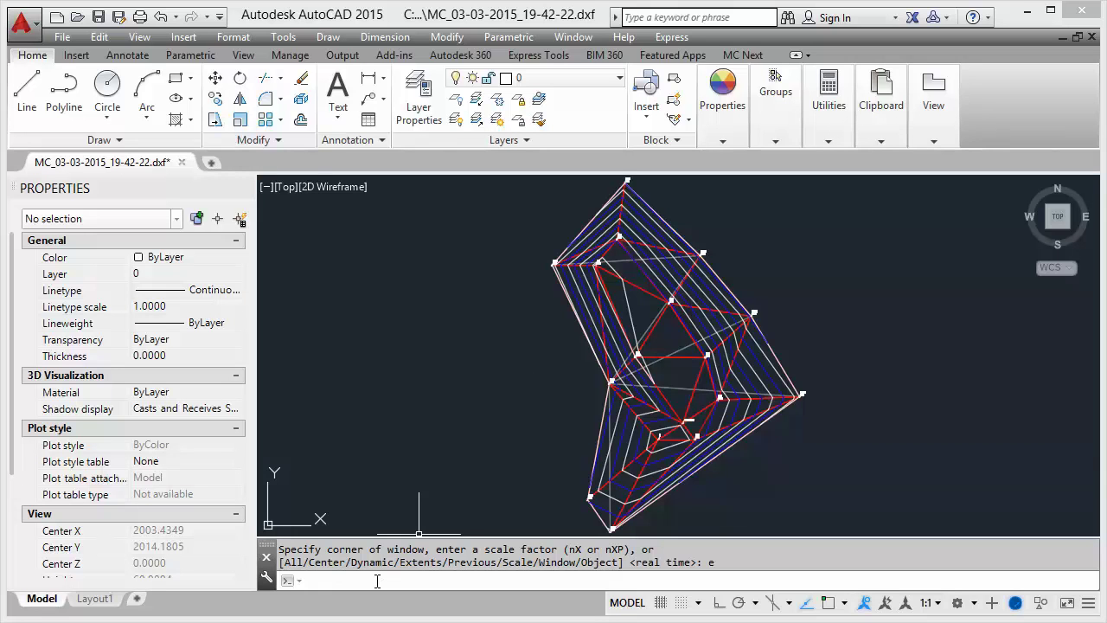
text(shade)
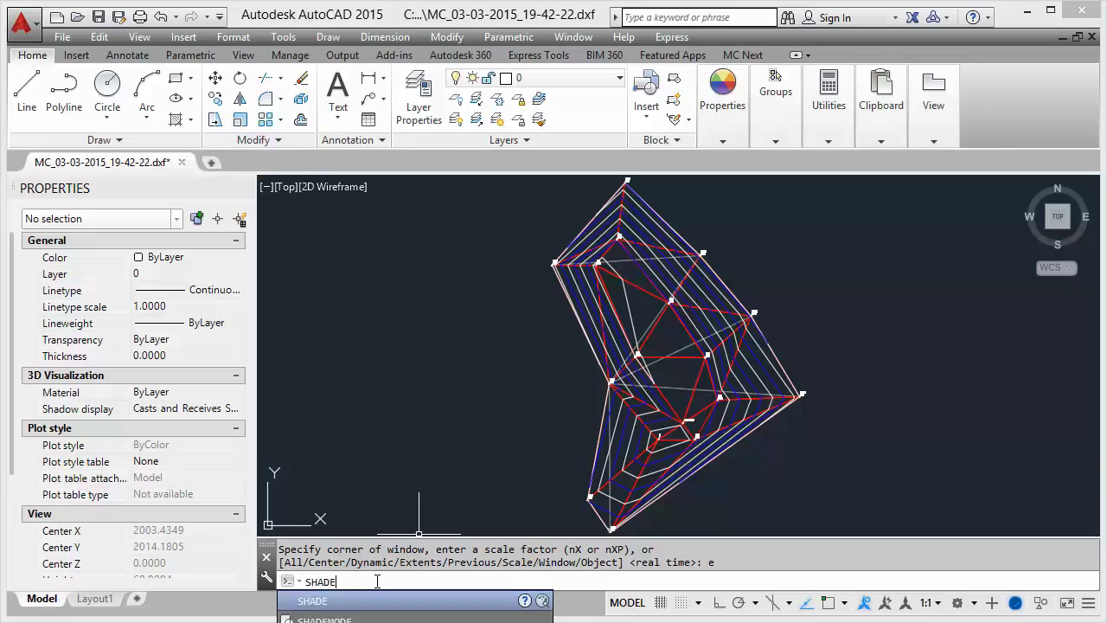
key(Return)
mouse_move(573, 396)
shift+middle_down()
mouse_move(593, 224)
mouse_move(660, 307)
mouse_move(728, 222)
shift+middle_up()
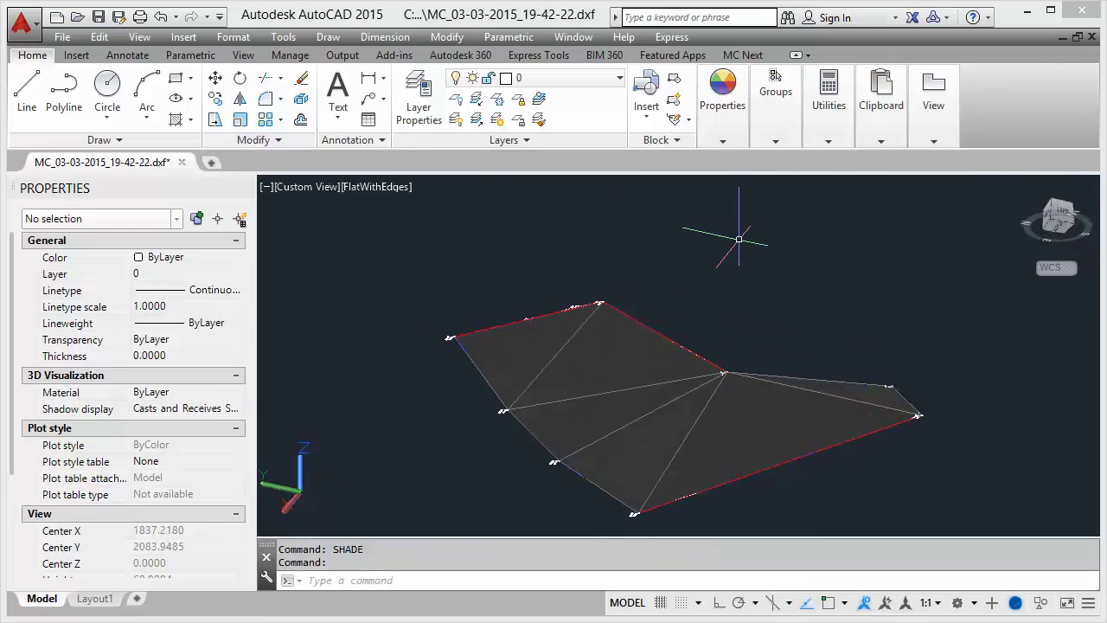
Step: Freeze the MC_DTM_BOTTOMSURFACE layer and orbit around the shaded top surface with its contours
click(556, 80)
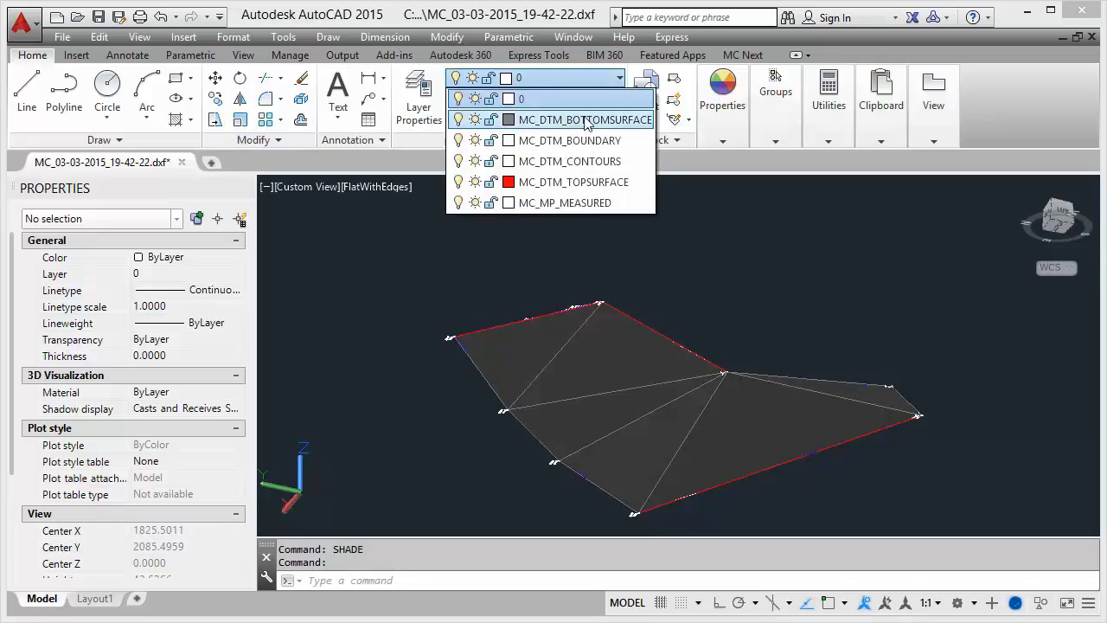
click(475, 120)
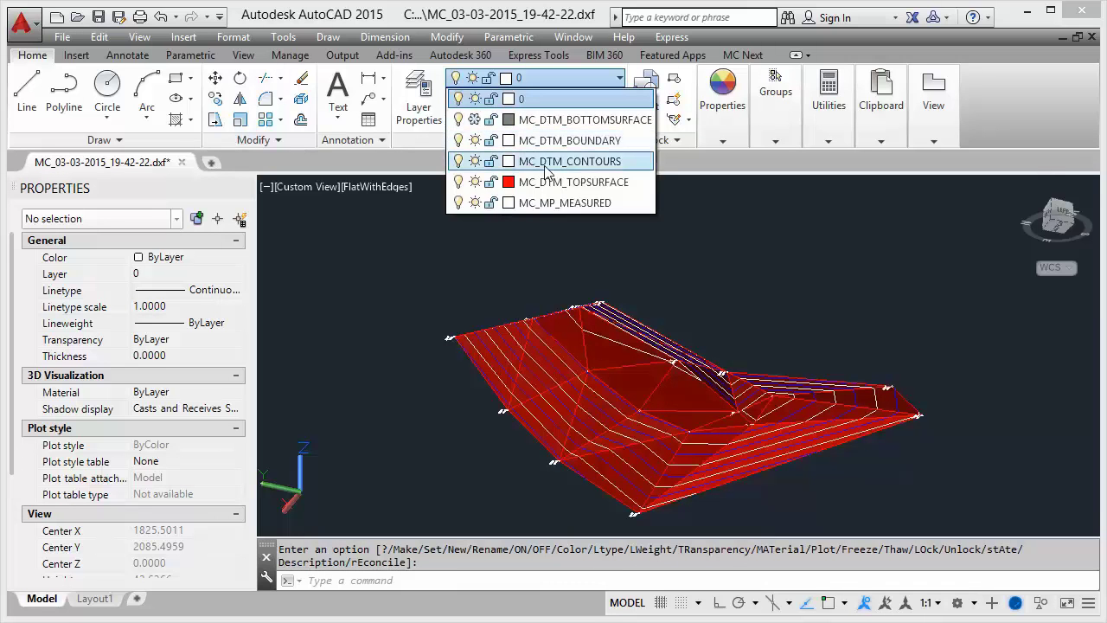
click(456, 287)
shift+middle_drag(463, 282, 467, 394)
key(Return)
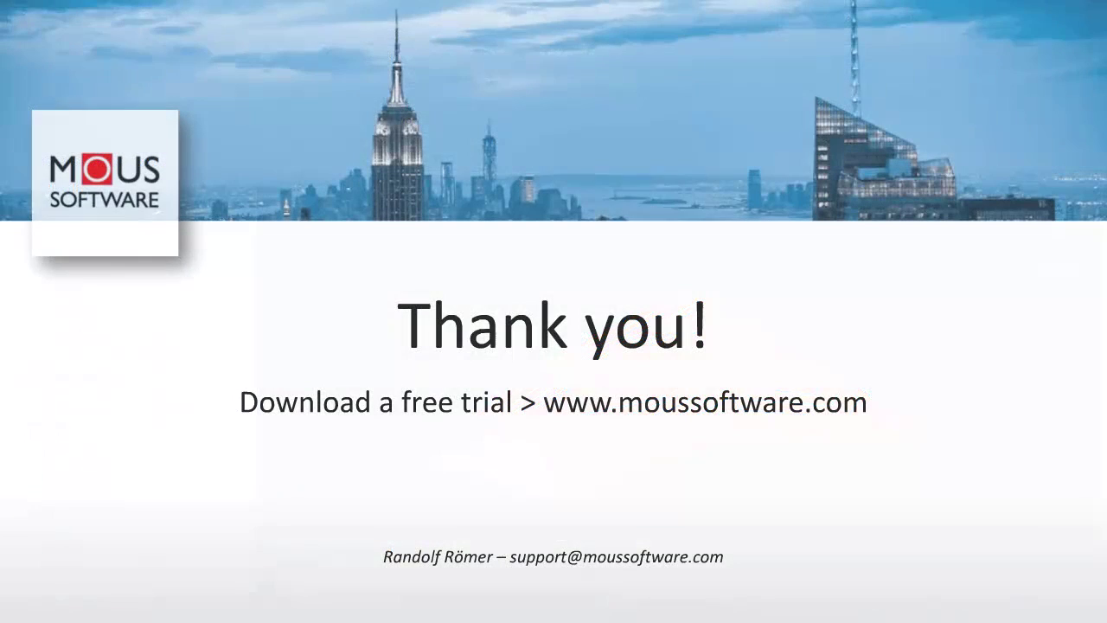